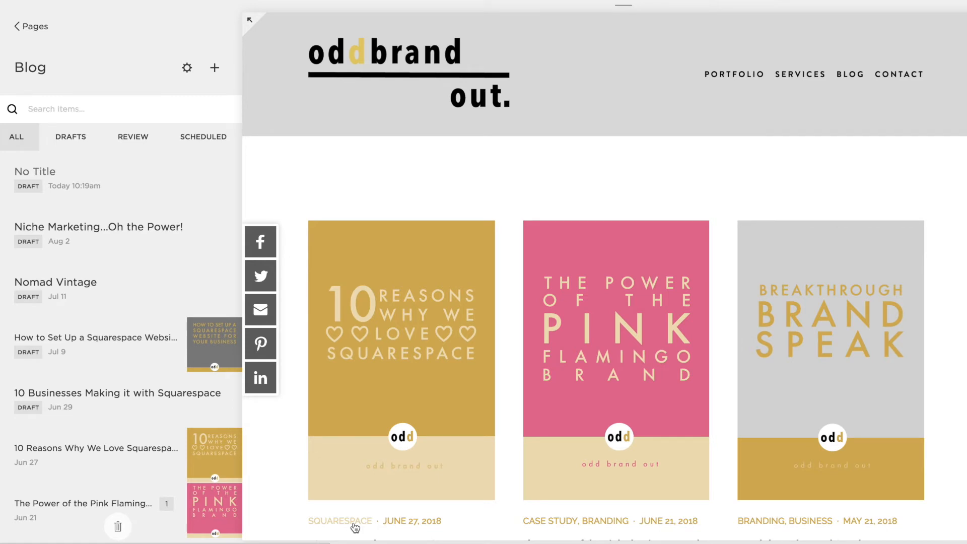
# - Open the "10 Reasons Why We Love Squarespace" post, return to the blog page, and examine the post grid's images, titles and excerpts
pyautogui.moveTo(394, 467)
pyautogui.click(404, 365)
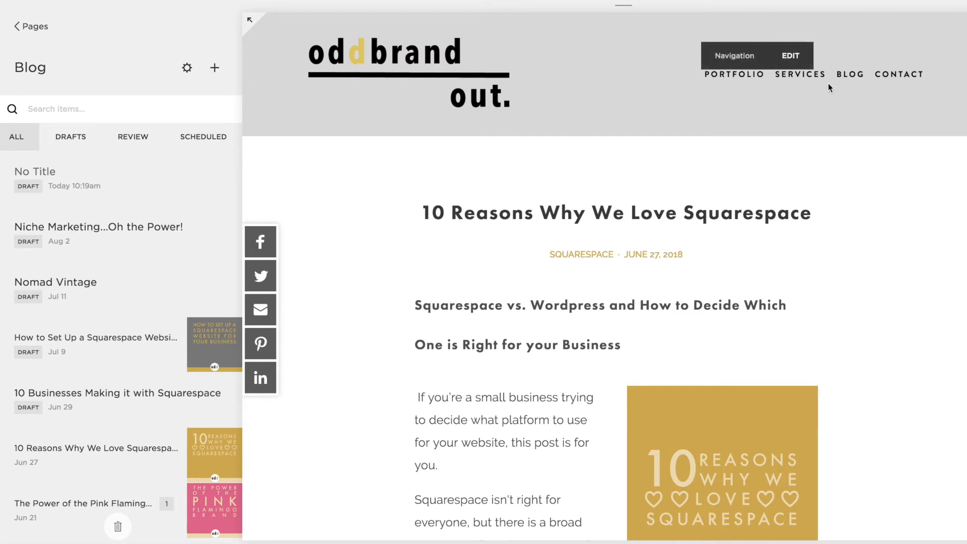
pyautogui.click(849, 74)
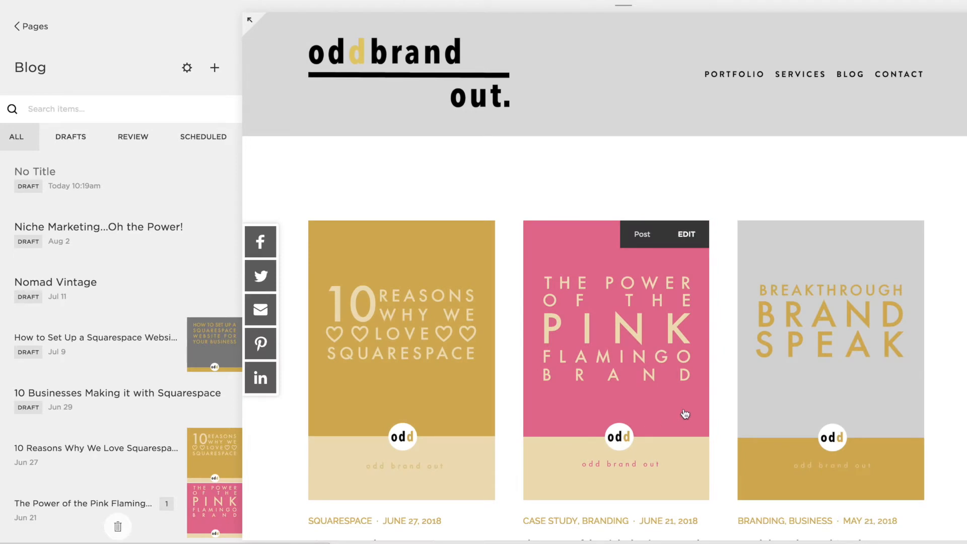
pyautogui.scroll(-3, 685, 414)
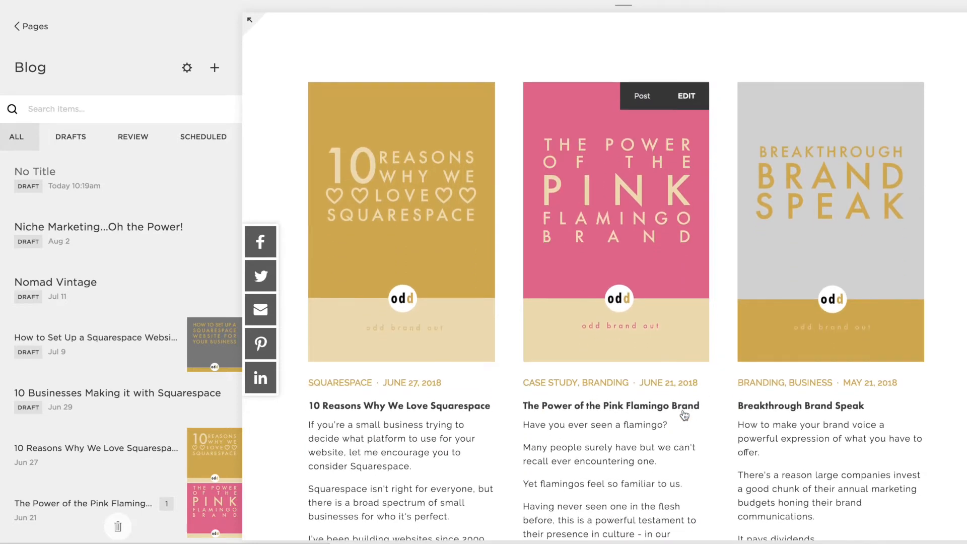
pyautogui.scroll(-2, 597, 481)
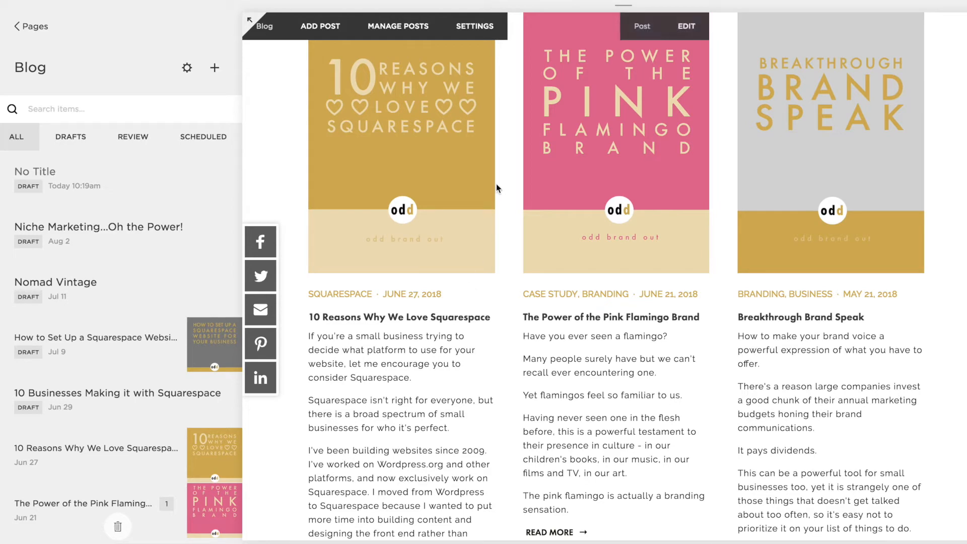
# - Leave the blog's page manager and open the Style Editor in the site's design settings
pyautogui.click(31, 28)
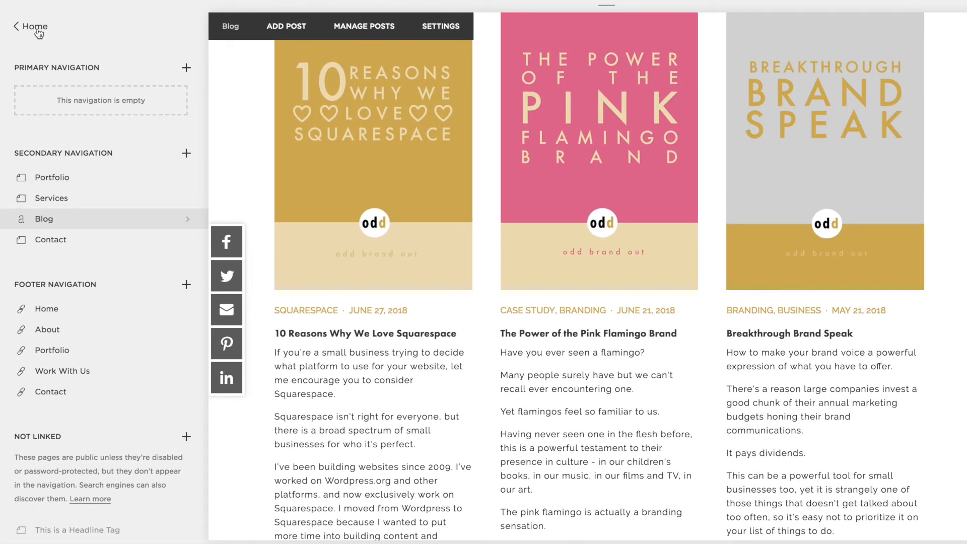
pyautogui.click(33, 28)
pyautogui.click(56, 159)
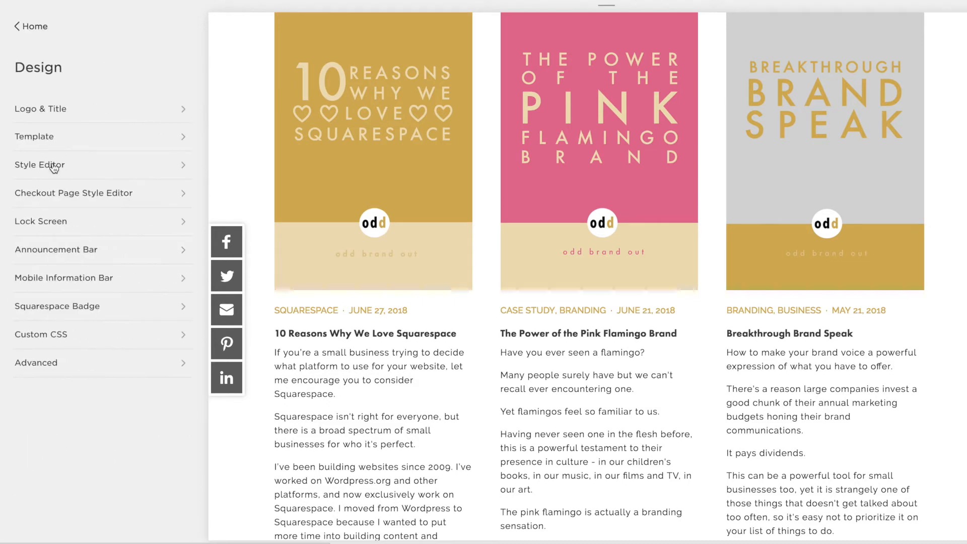
pyautogui.click(53, 165)
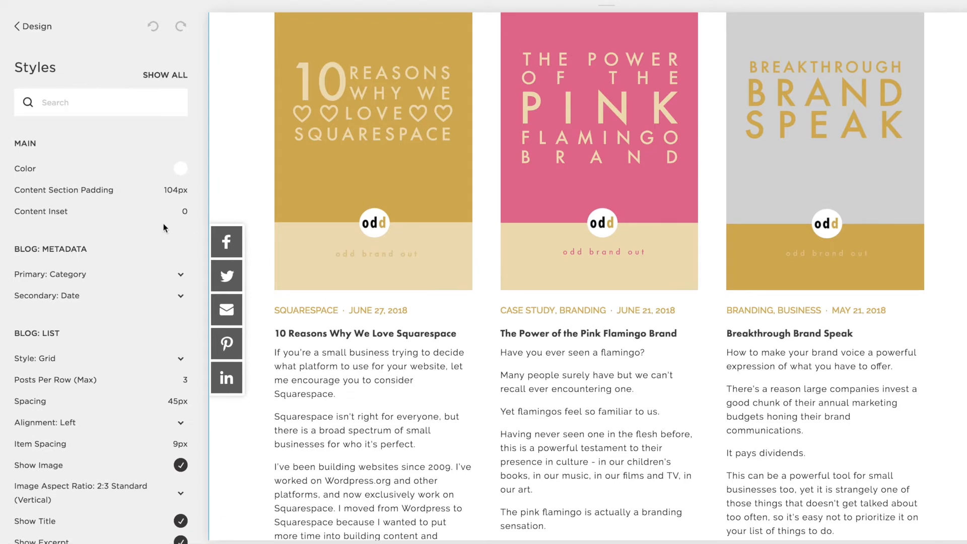
pyautogui.click(94, 394)
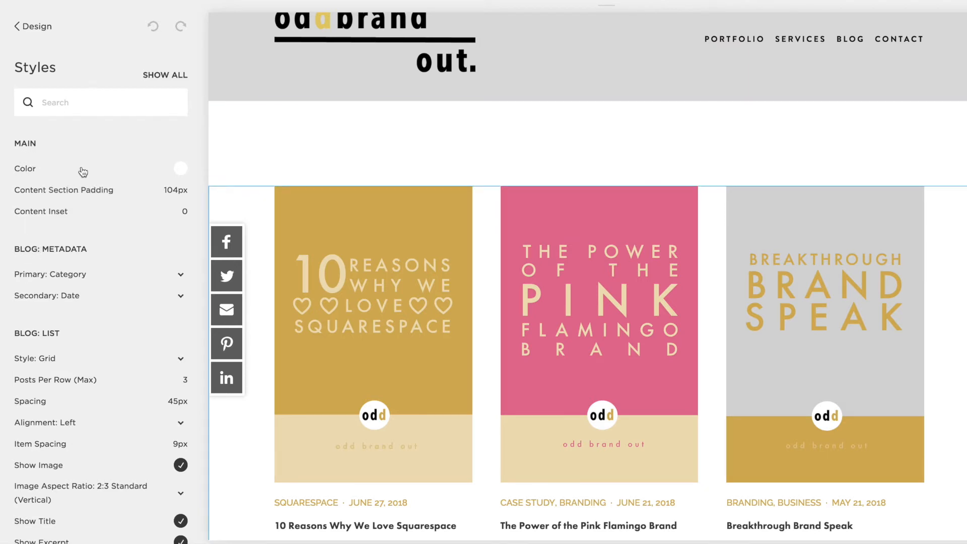
# - Try a red main background colour, hsl(0, 56%, 44%), and restore it to white, hsl(0, 0%, 100%)
pyautogui.click(180, 170)
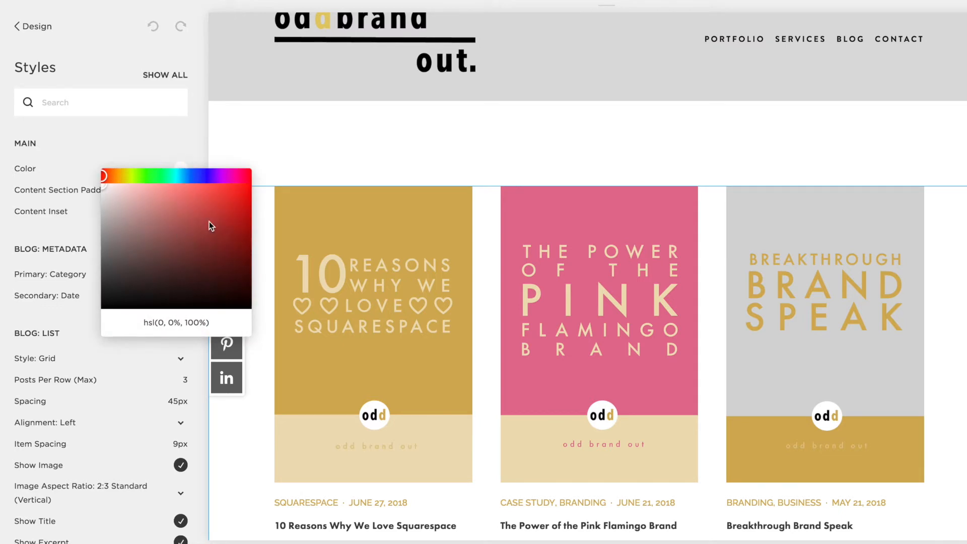
pyautogui.click(209, 223)
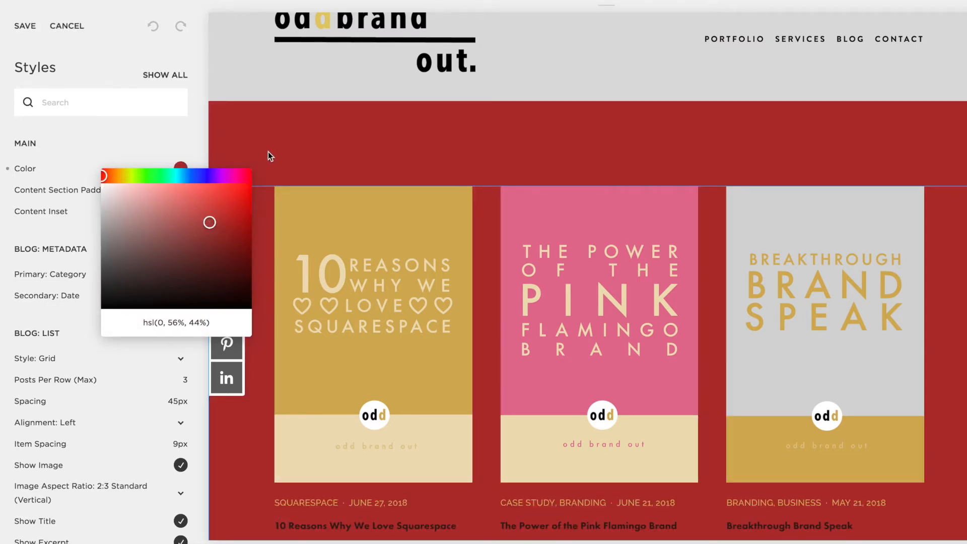
pyautogui.click(171, 147)
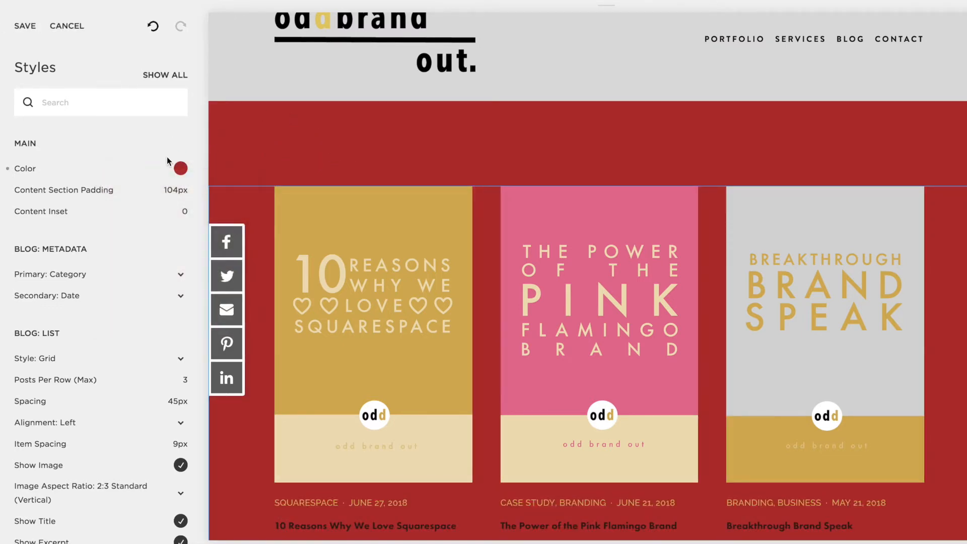
pyautogui.click(181, 170)
pyautogui.moveTo(138, 198); pyautogui.dragTo(75, 171)
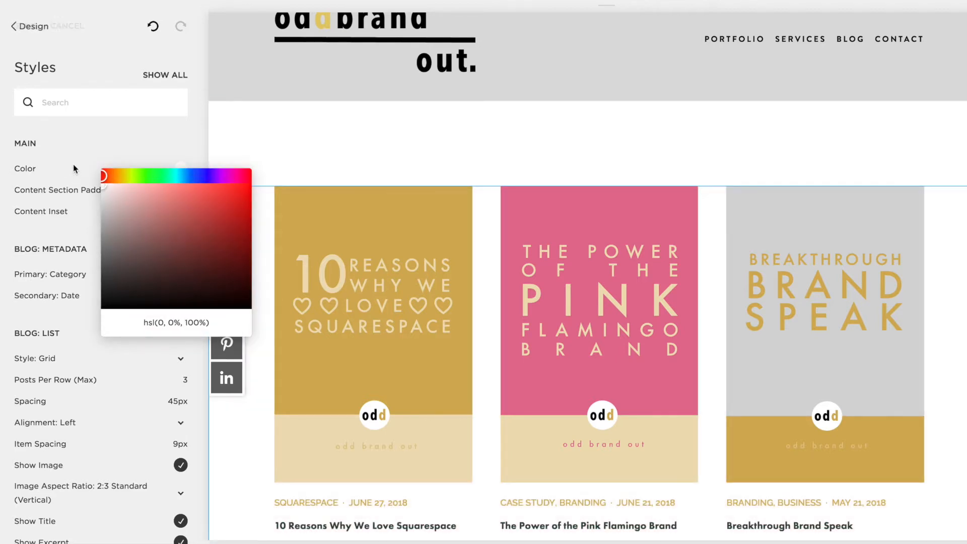
pyautogui.click(75, 142)
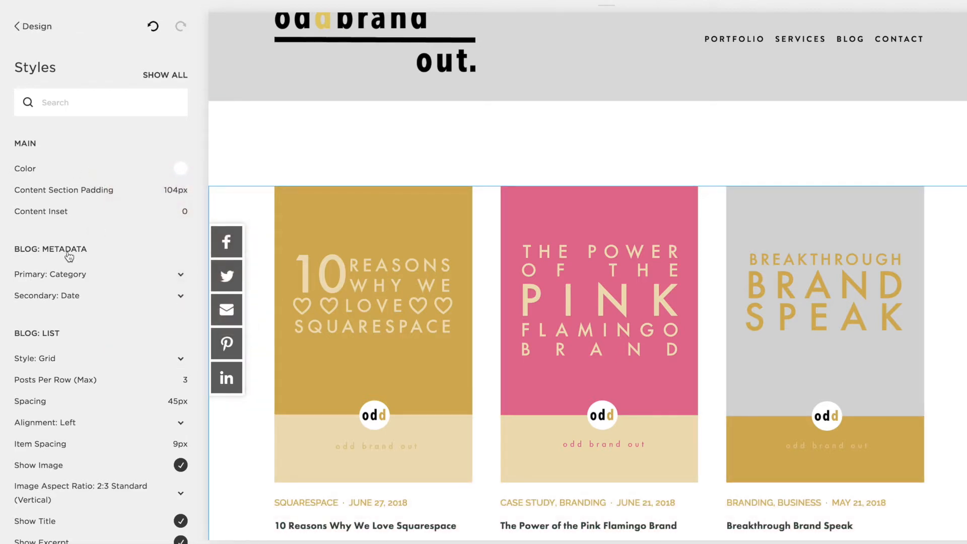
# - Try Tags and Comments as the blog's secondary metadata and settle on None
pyautogui.scroll(-2, 460, 421)
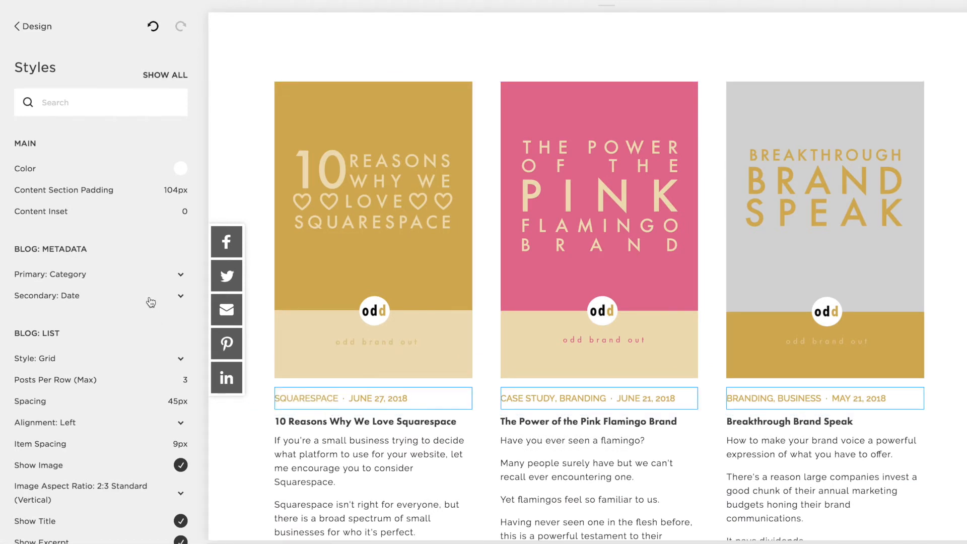
pyautogui.click(98, 297)
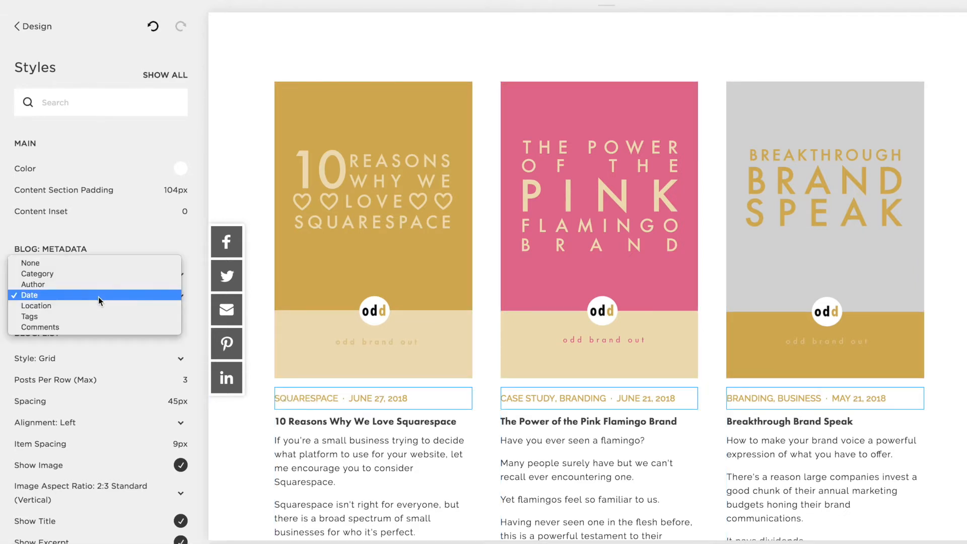
pyautogui.click(98, 286)
pyautogui.click(90, 295)
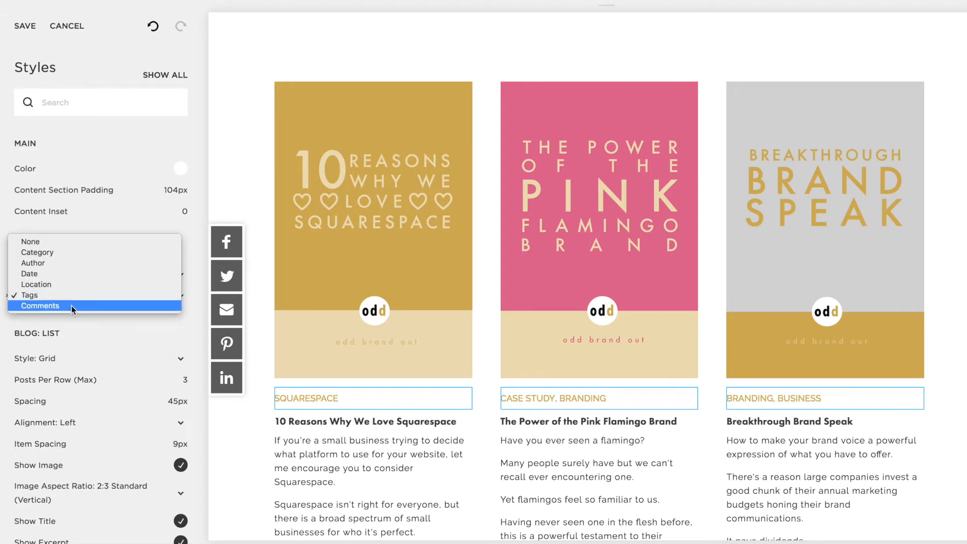
pyautogui.click(72, 307)
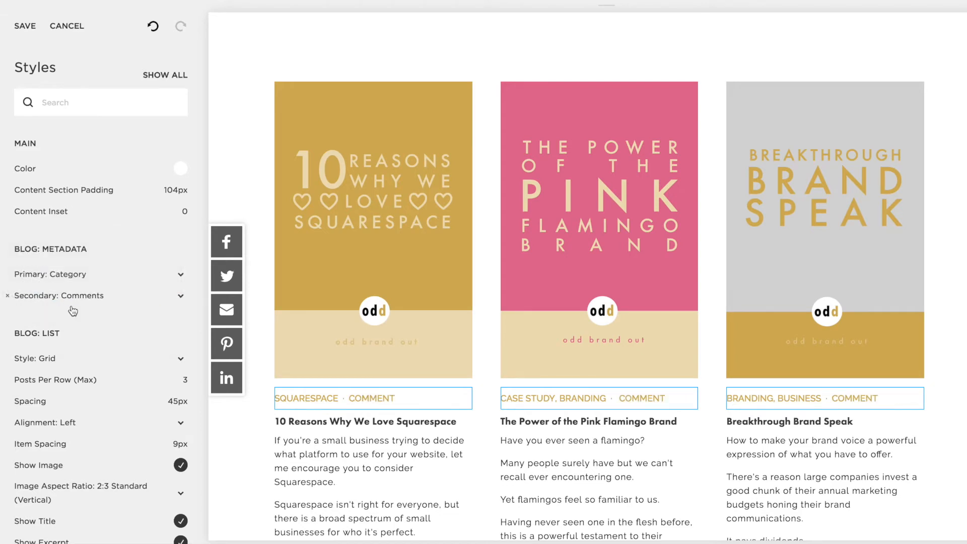
pyautogui.click(73, 302)
pyautogui.click(76, 224)
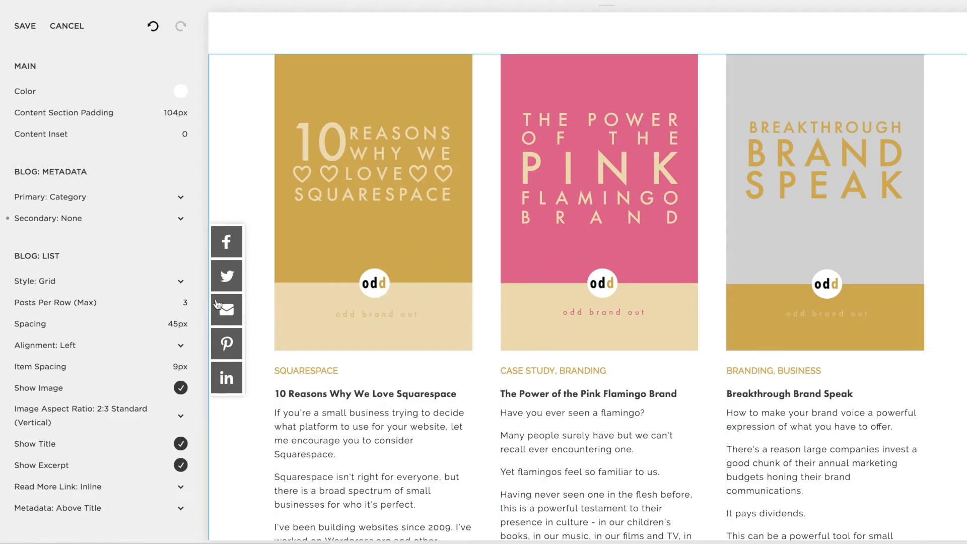
# - Keep the blog list in Grid style and set the spacing between posts to 77px
pyautogui.click(183, 286)
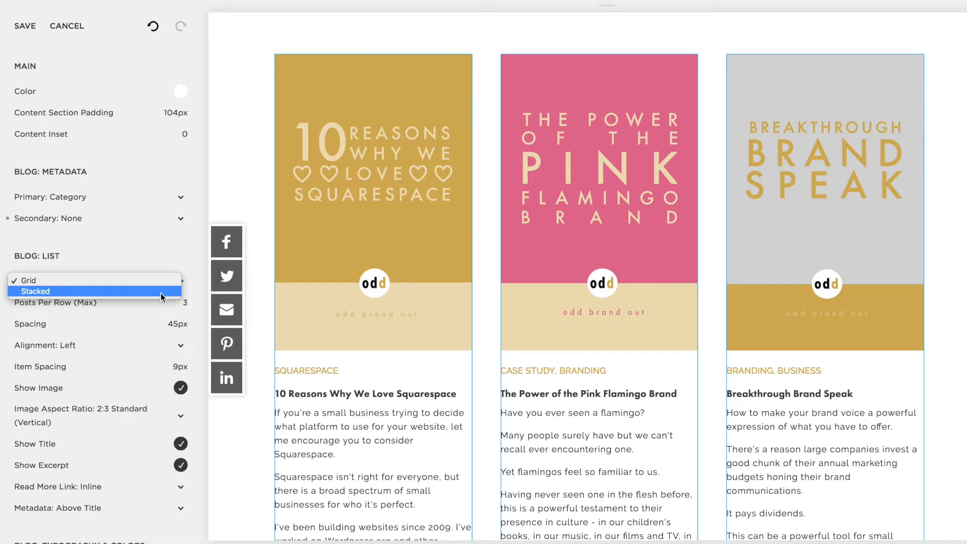
pyautogui.click(42, 280)
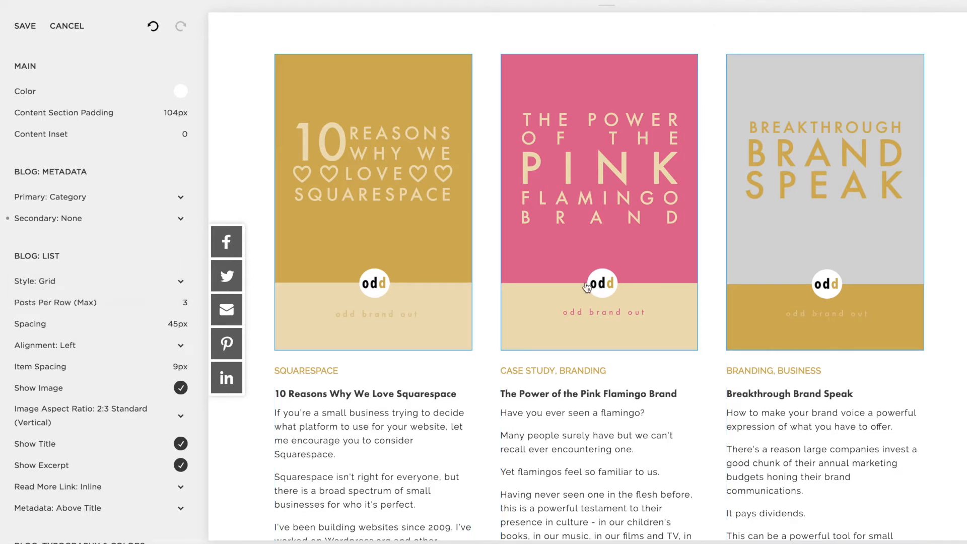
pyautogui.moveTo(64, 324); pyautogui.dragTo(71, 324)
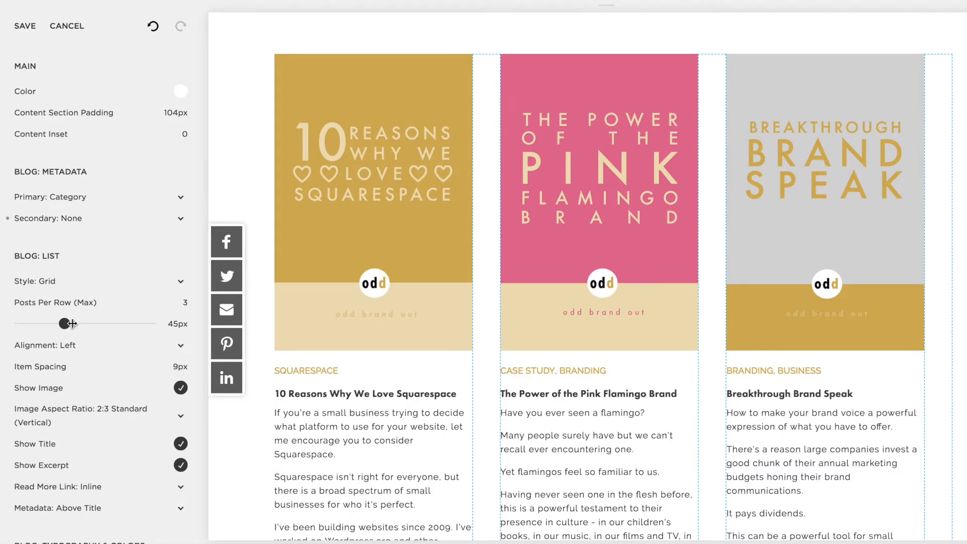
# - Set the blog list's alignment to Center and its item spacing to 26px
pyautogui.click(54, 347)
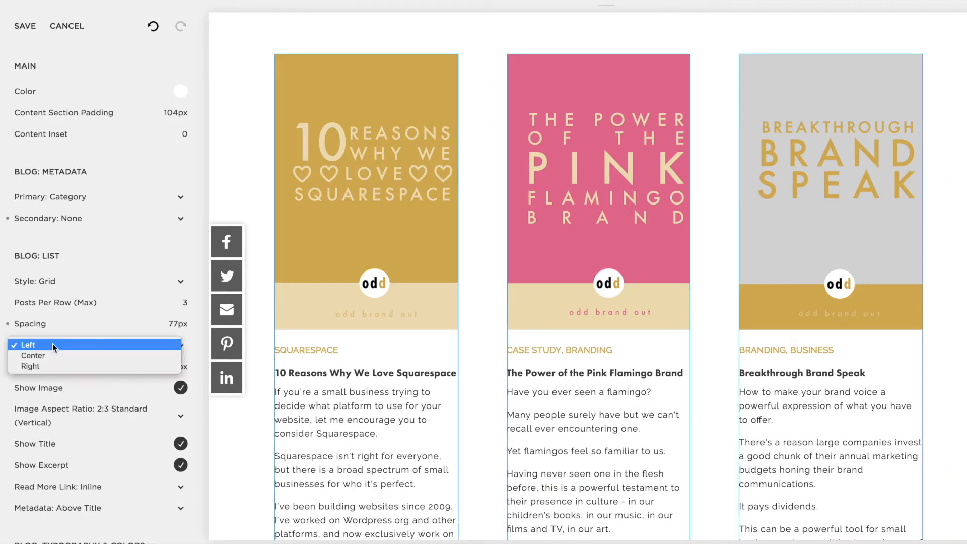
pyautogui.click(52, 355)
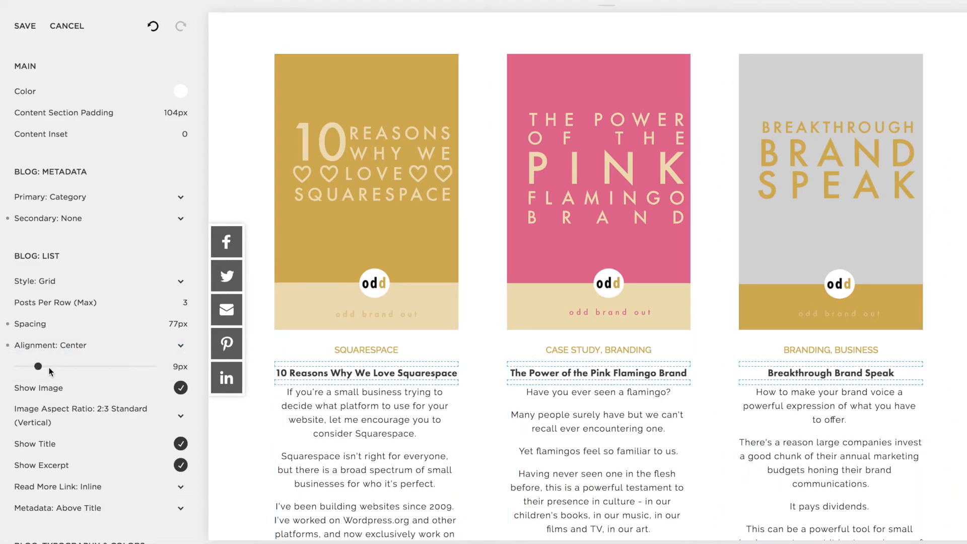
pyautogui.moveTo(37, 366); pyautogui.dragTo(78, 367)
# - Hide and restore the blog list's post images, and try hiding the post titles and excerpts
pyautogui.click(181, 388)
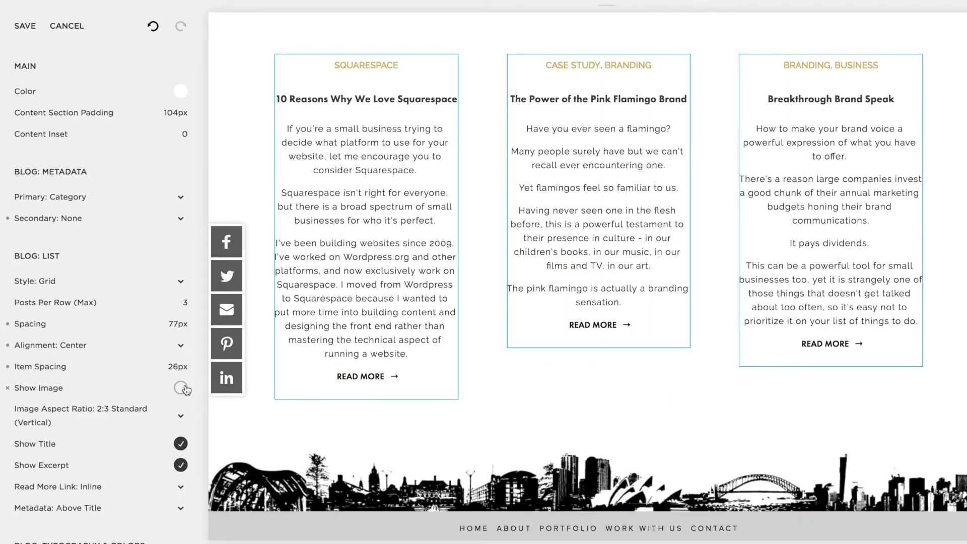
pyautogui.click(183, 389)
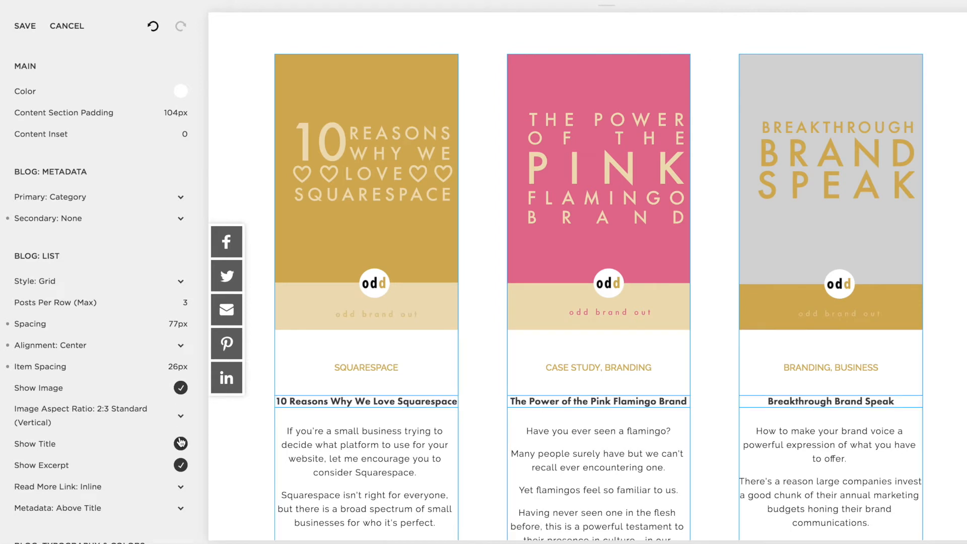
pyautogui.click(180, 444)
pyautogui.click(180, 465)
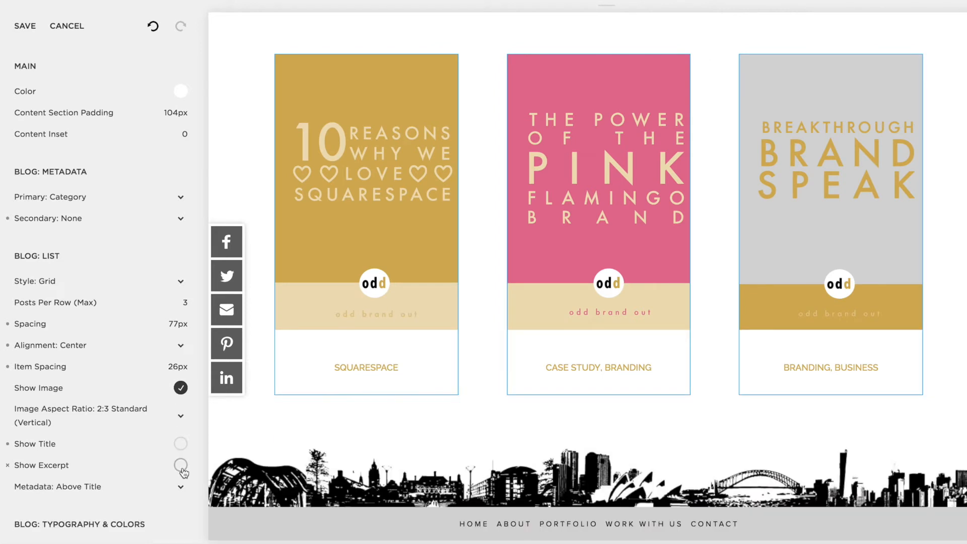
# - Set the blog's primary metadata to None and show the post titles and excerpts again
pyautogui.click(177, 198)
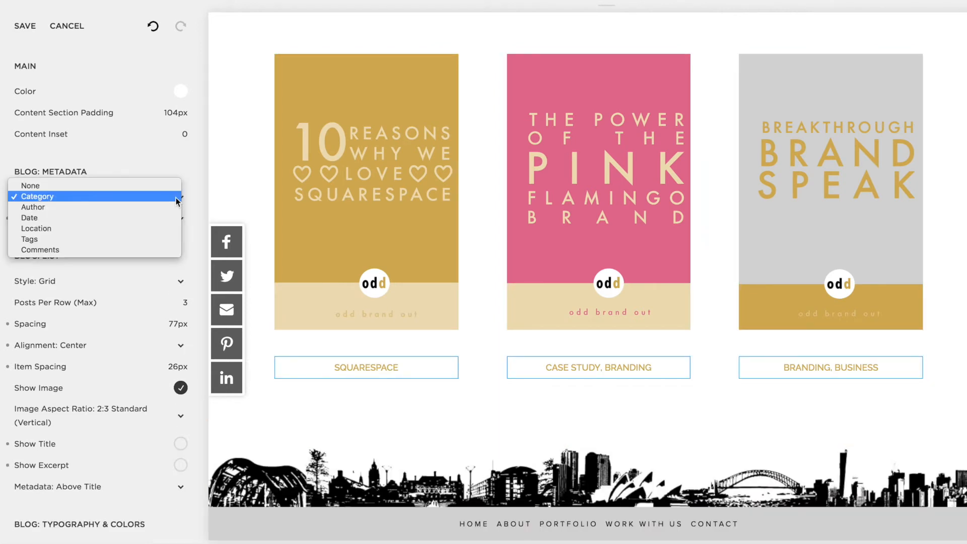
pyautogui.click(155, 190)
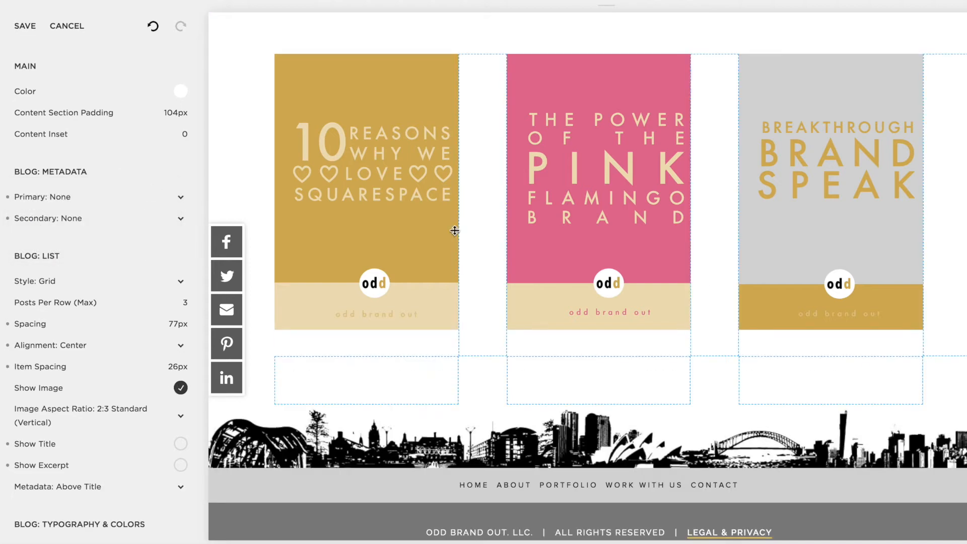
pyautogui.scroll(-2, 133, 486)
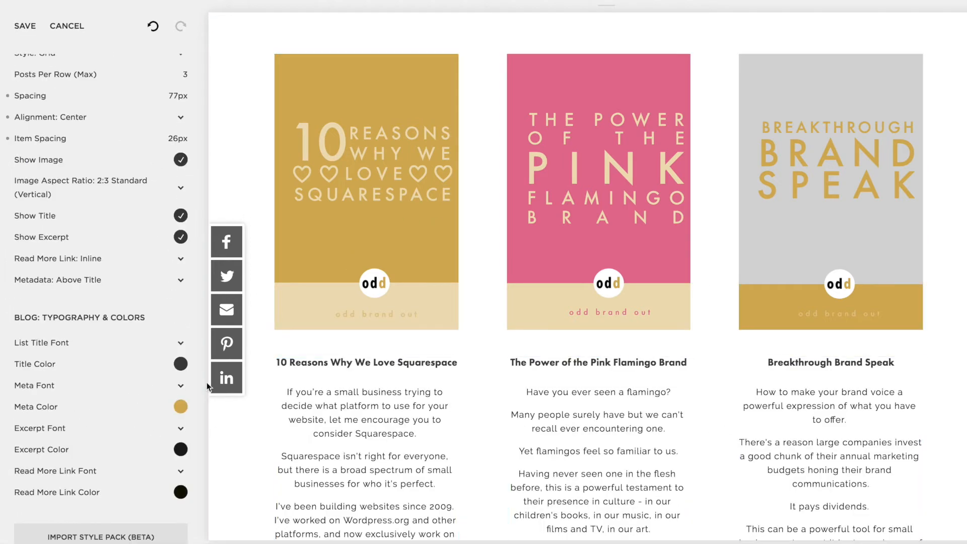
# - Set the blog list title font to Bebas Neue
pyautogui.click(179, 344)
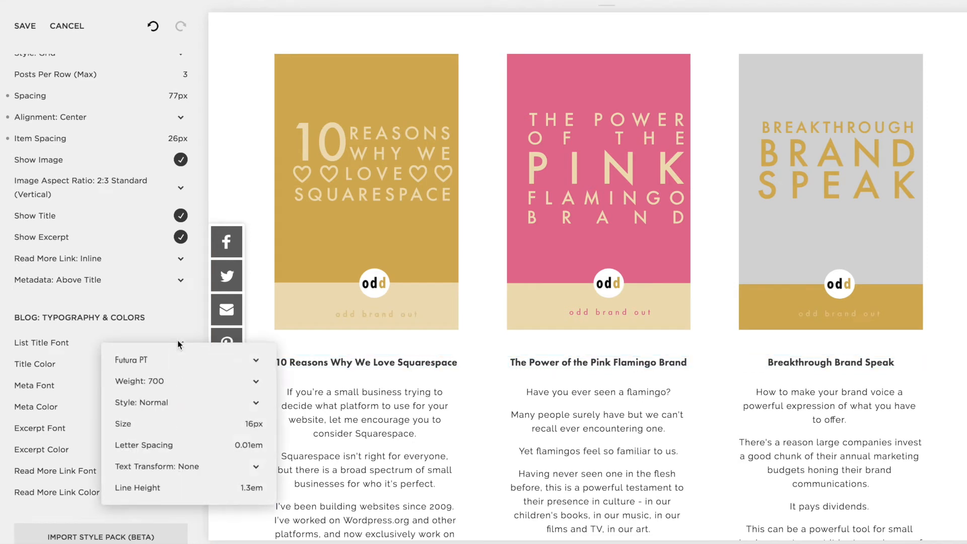
pyautogui.click(157, 360)
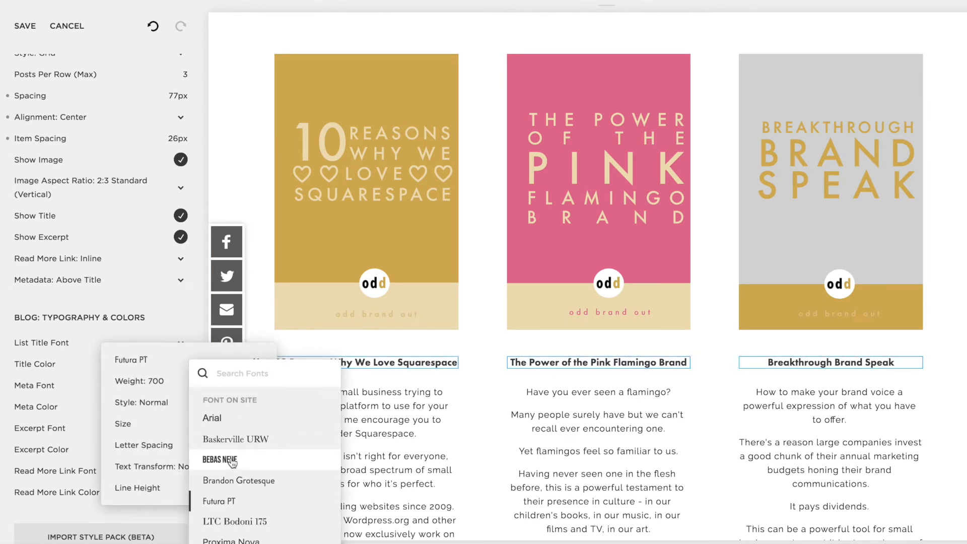
pyautogui.click(232, 461)
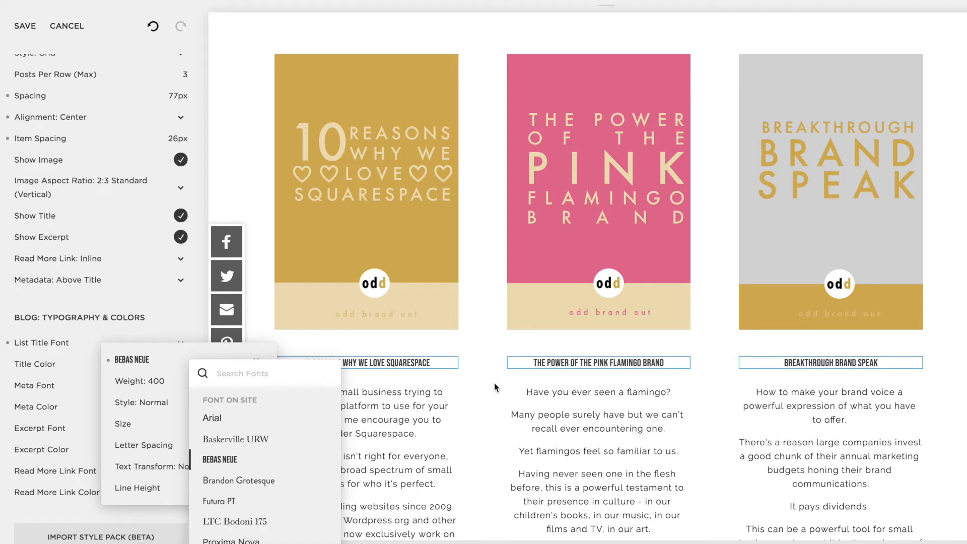
pyautogui.click(511, 436)
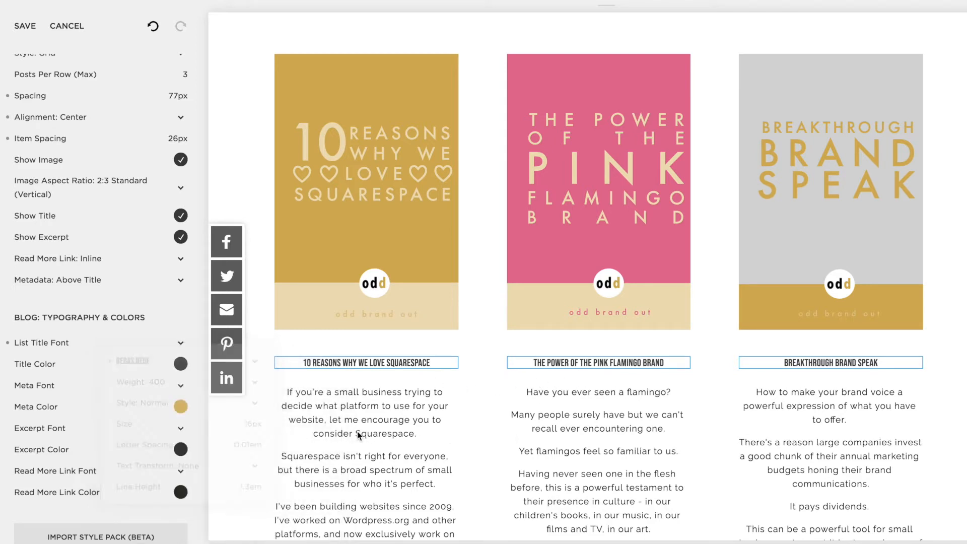
# - Select the first post's excerpt in the preview to show its style settings, and view the full excerpts
pyautogui.click(343, 457)
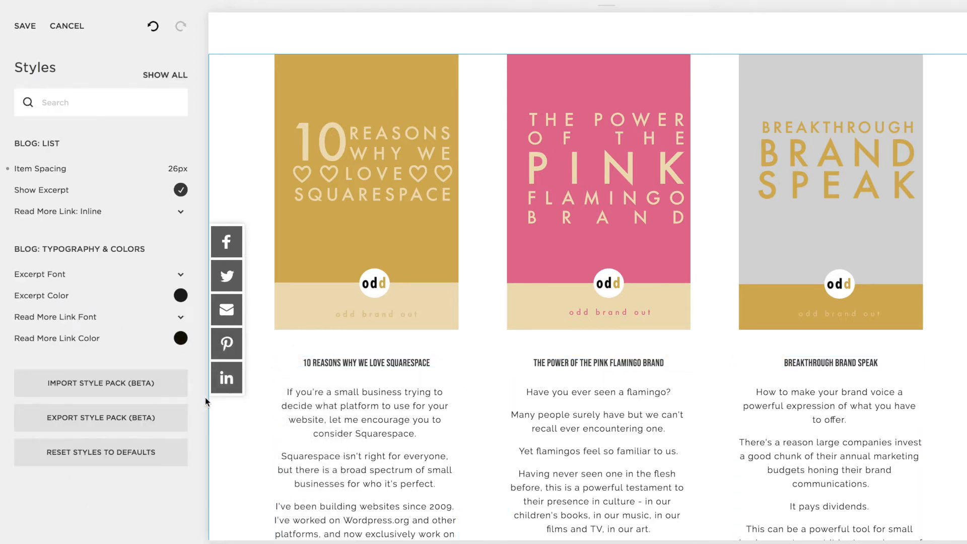
pyautogui.scroll(-3, 315, 416)
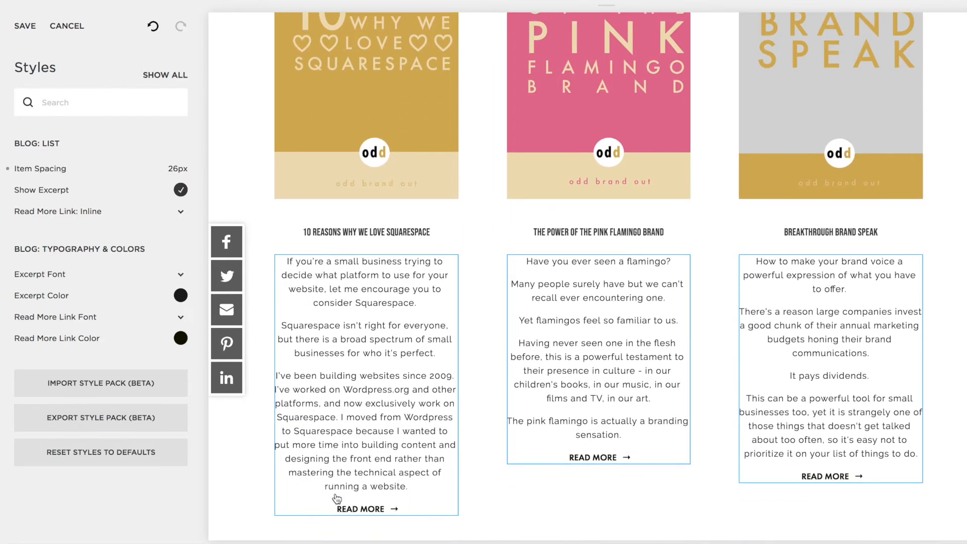
# - Discard the unsaved style changes made to the blog list
pyautogui.click(77, 25)
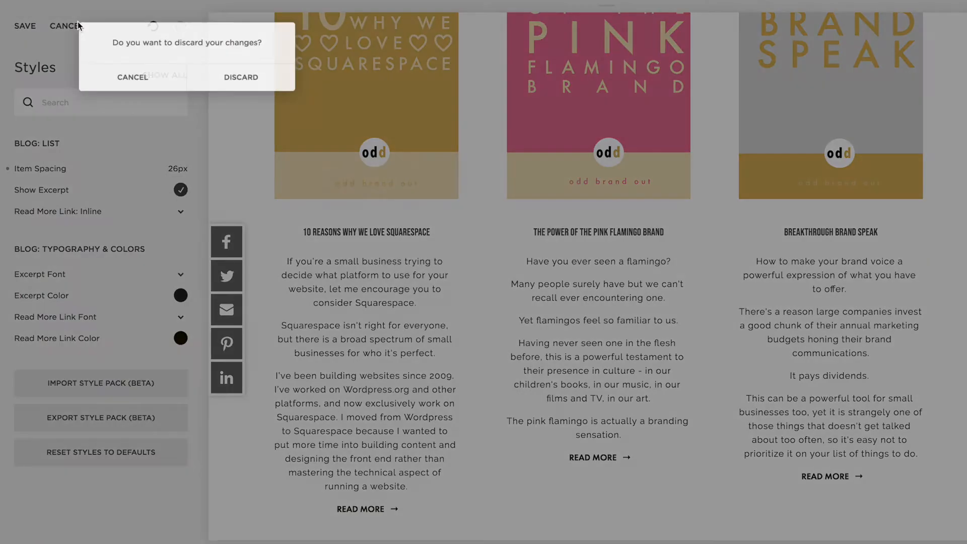
pyautogui.click(209, 77)
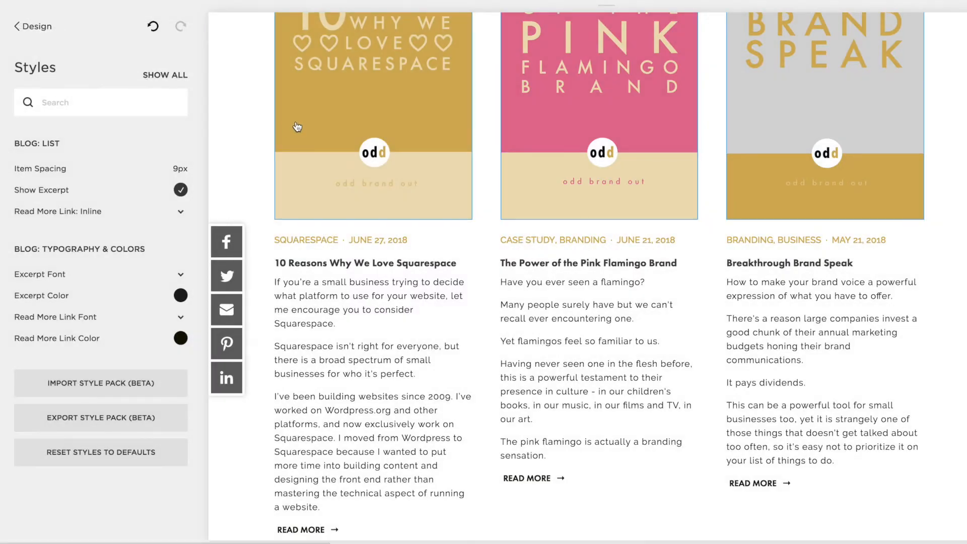
pyautogui.click(349, 96)
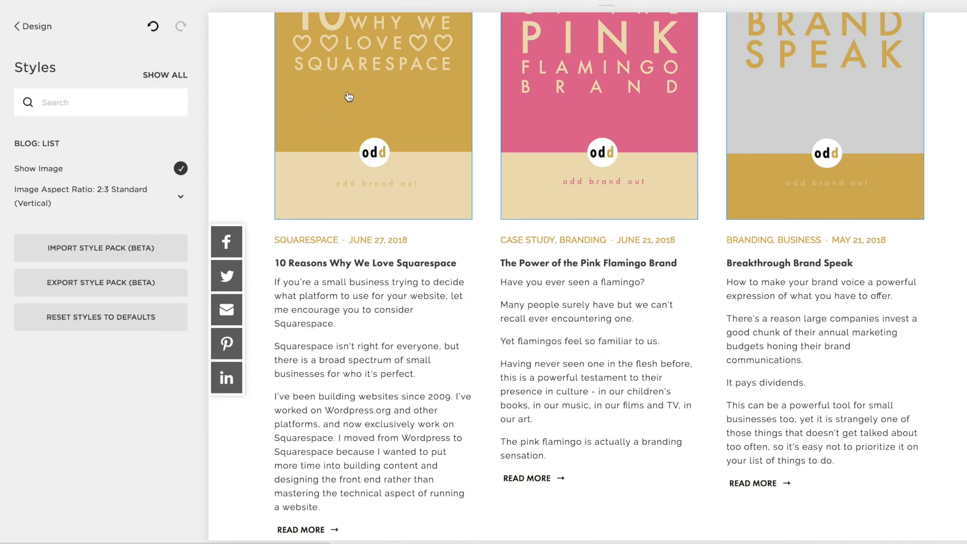
# - Leave the Style Editor, open the post "10 Reasons Why We Love Squarespace", and reopen the Style Editor on it
pyautogui.click(33, 27)
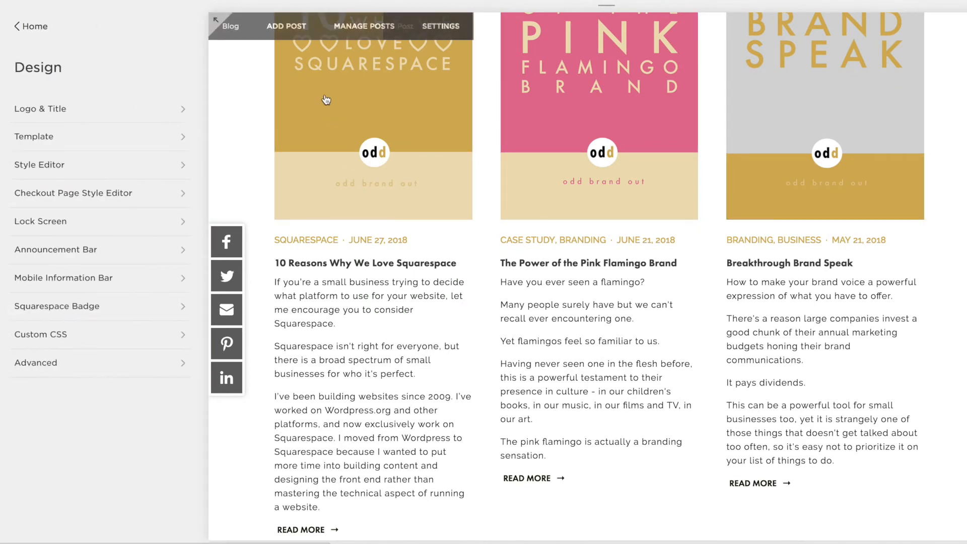
pyautogui.click(349, 96)
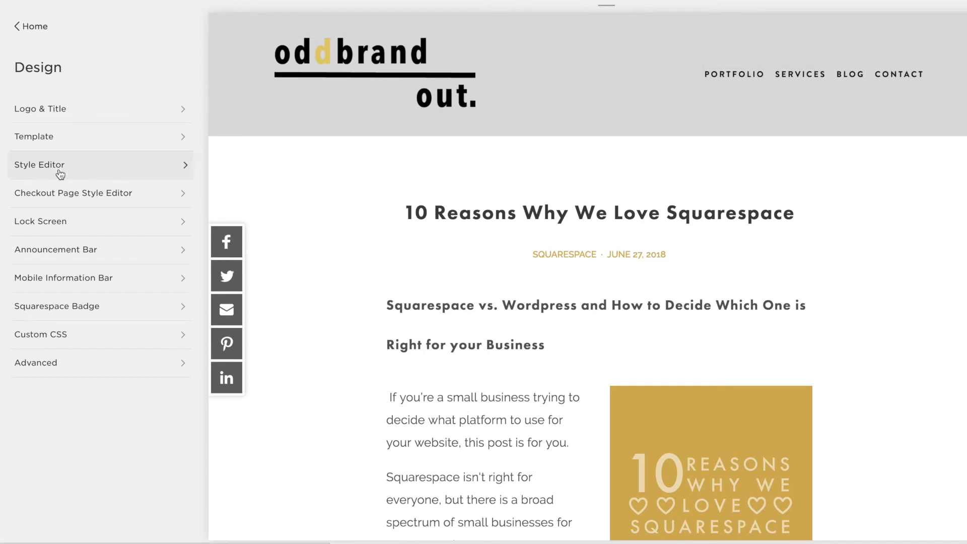
pyautogui.click(91, 170)
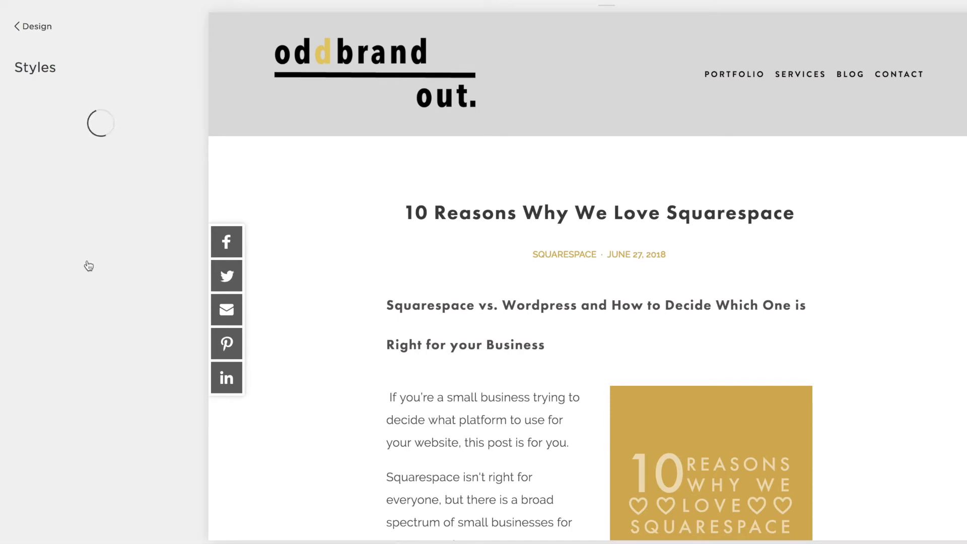
# - Examine the style settings for the post's title, content area and main page area
pyautogui.click(280, 237)
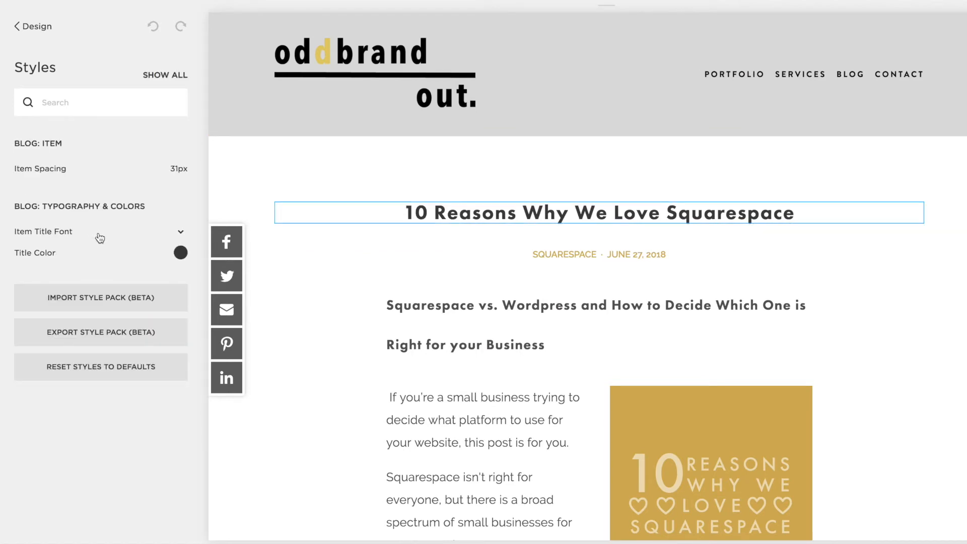
pyautogui.click(339, 373)
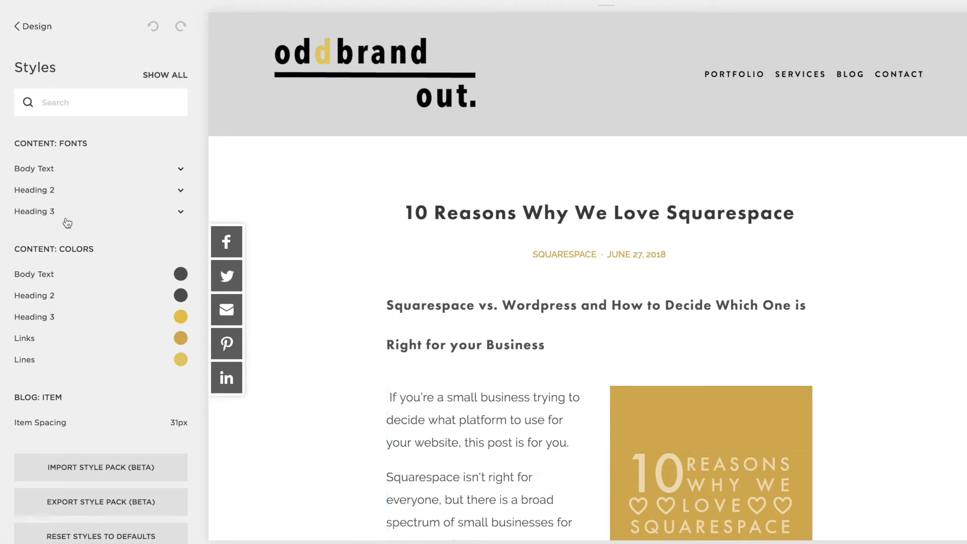
pyautogui.click(313, 222)
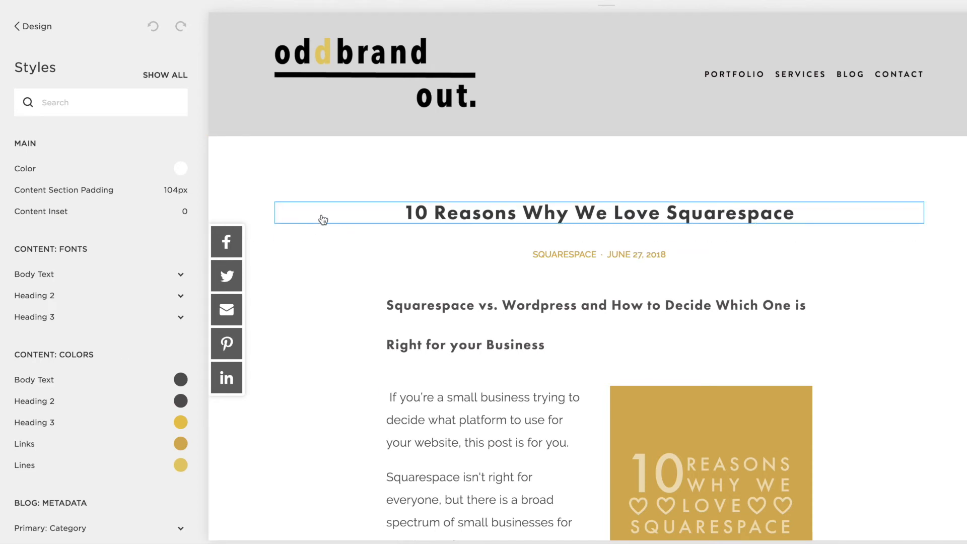
# - Try Bebas Neue as the item title font of the blog post
pyautogui.click(325, 219)
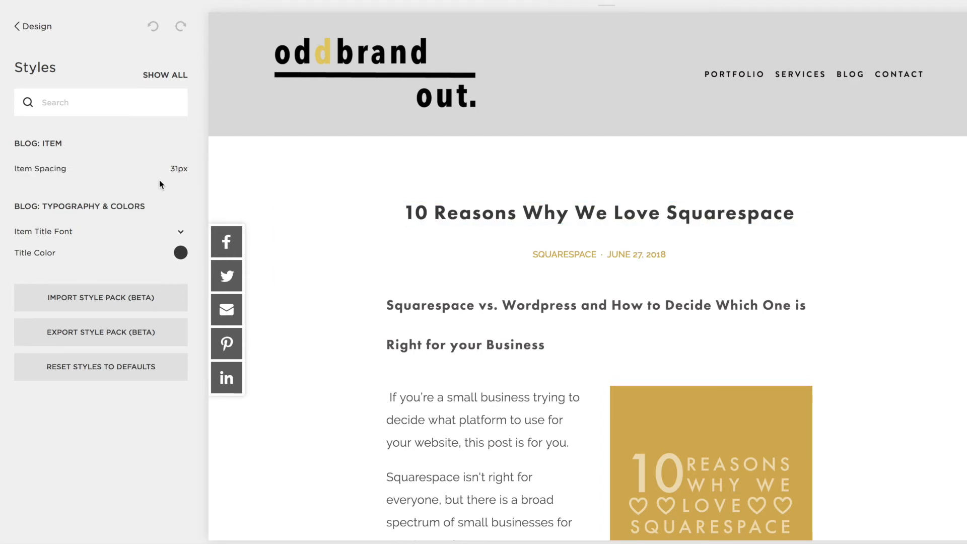
pyautogui.click(180, 233)
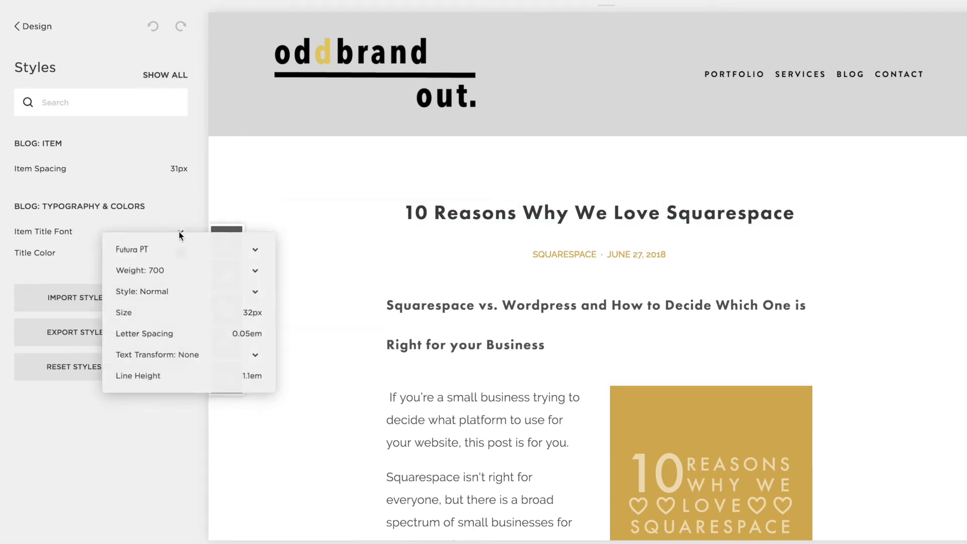
pyautogui.click(179, 254)
pyautogui.scroll(10, 212, 318)
pyautogui.click(220, 348)
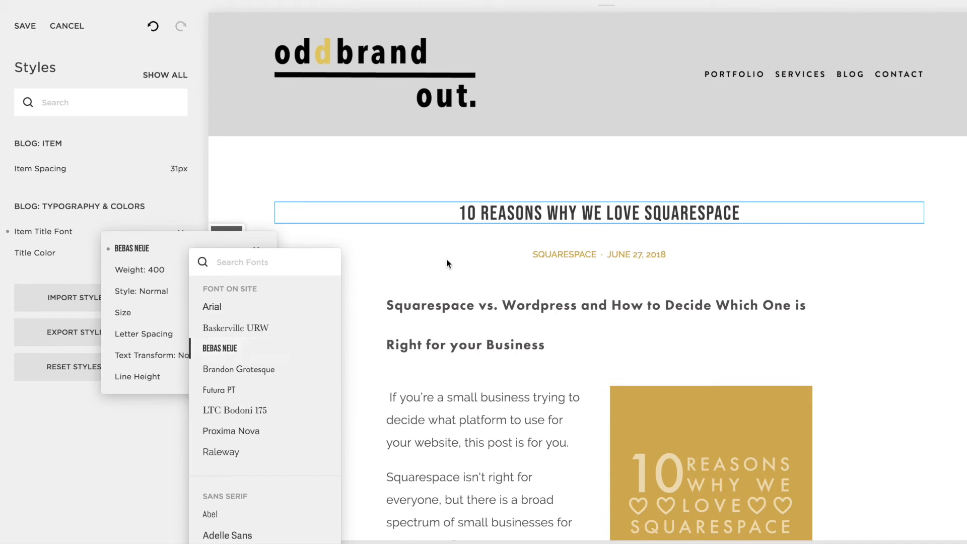
pyautogui.click(475, 248)
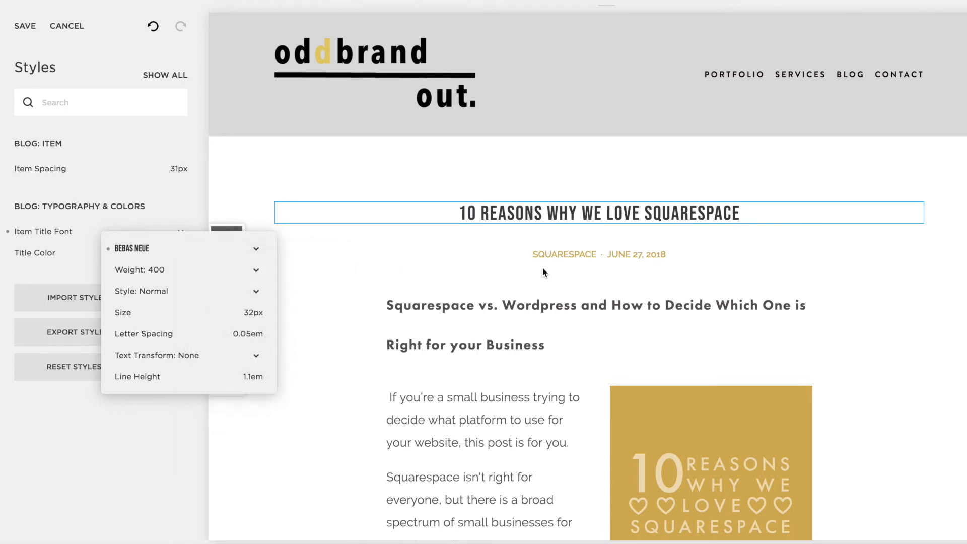
pyautogui.click(540, 274)
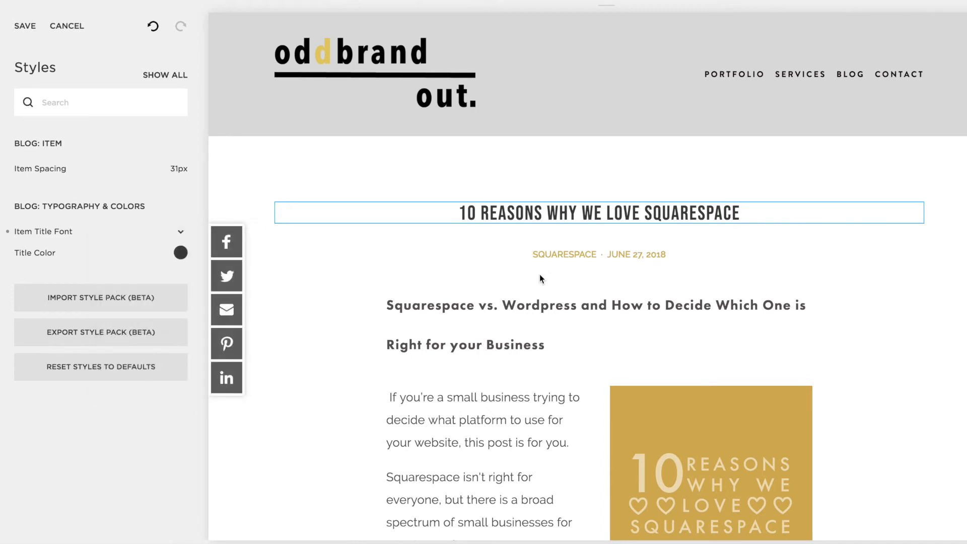
# - Examine the style settings for the post's metadata line, the third Heading 3 section title and the body content
pyautogui.click(571, 261)
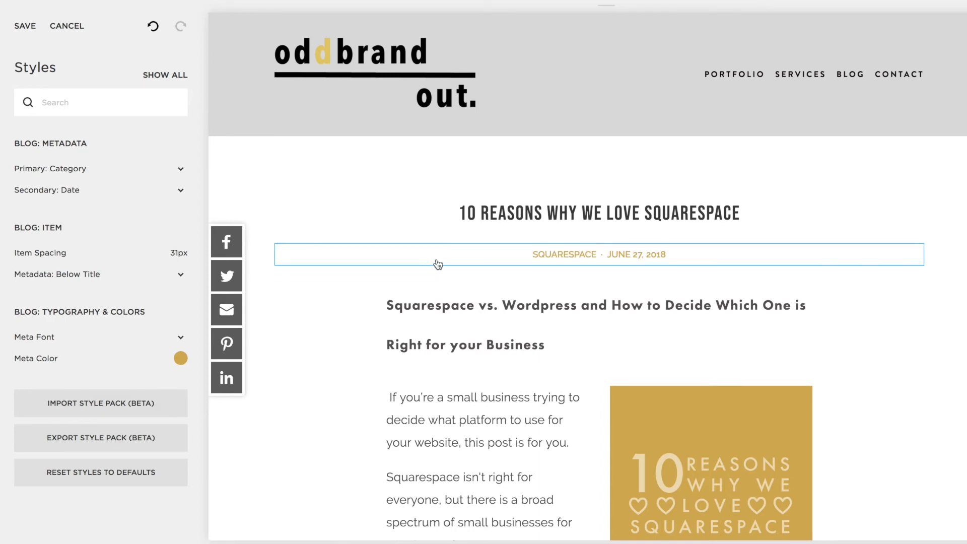
pyautogui.scroll(-20, 438, 264)
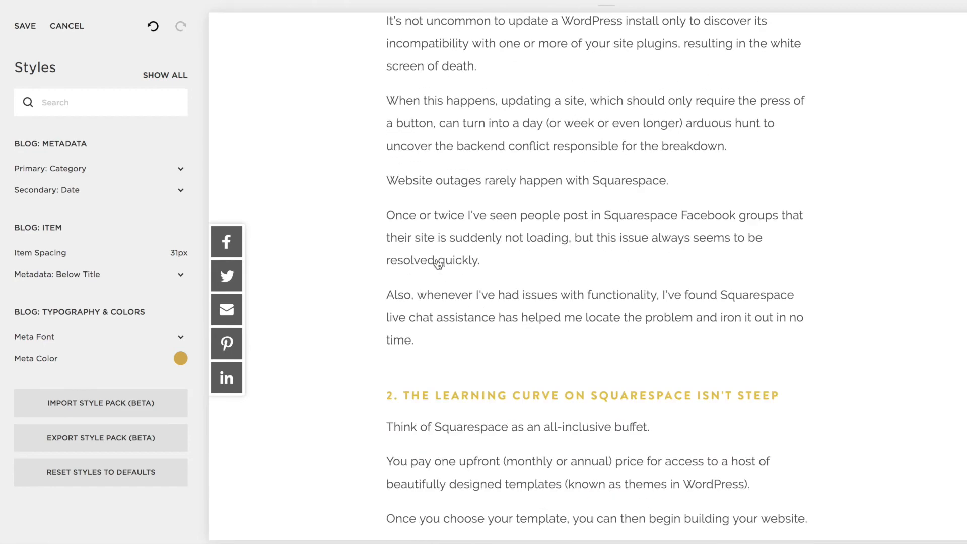
pyautogui.scroll(-10, 437, 265)
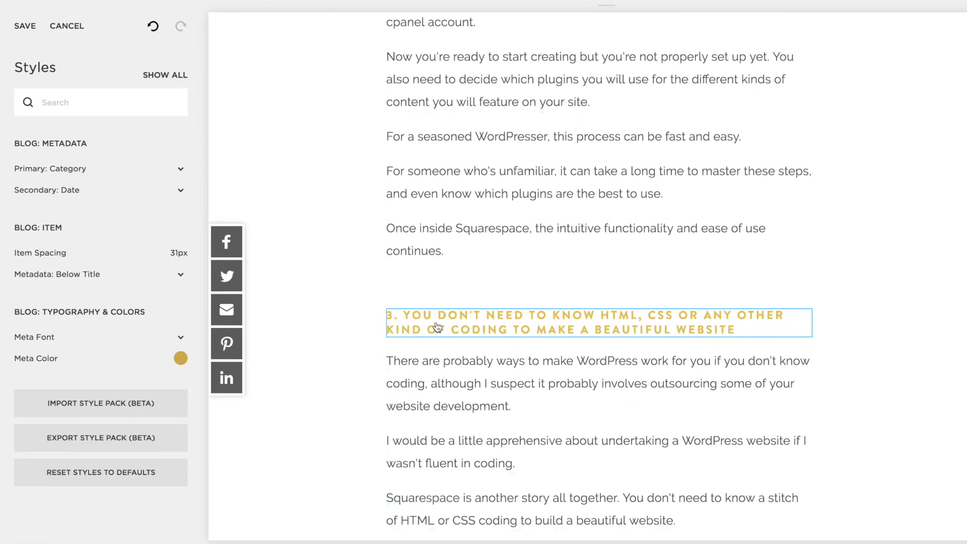
pyautogui.click(438, 329)
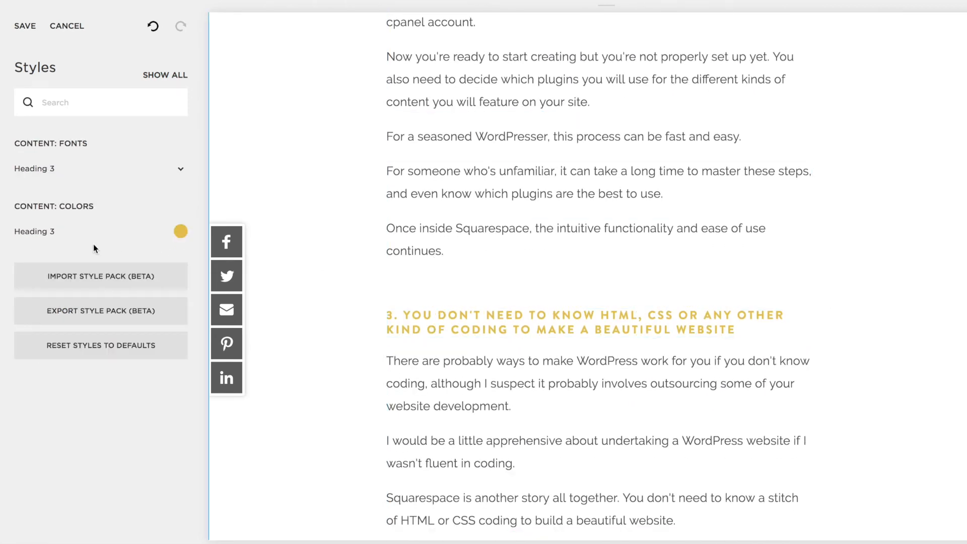
pyautogui.scroll(-3, 425, 340)
pyautogui.click(425, 340)
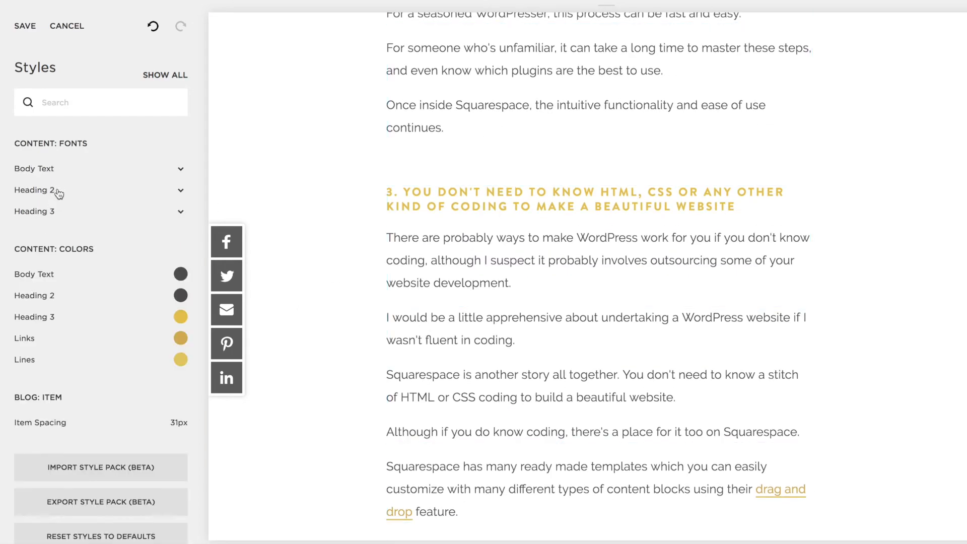
# - Show the style settings for the share buttons at the end of the post
pyautogui.scroll(-10, 513, 411)
pyautogui.scroll(-20, 513, 414)
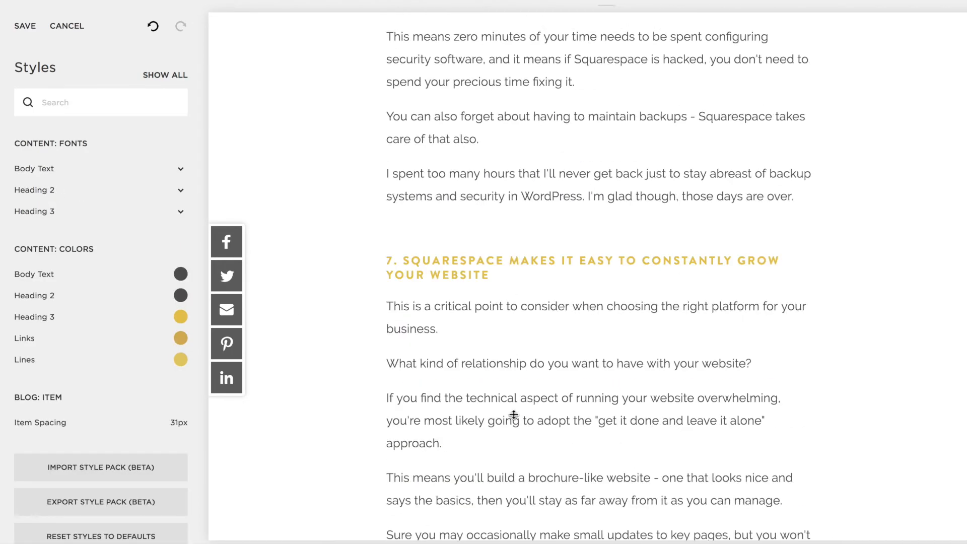
pyautogui.scroll(-20, 514, 414)
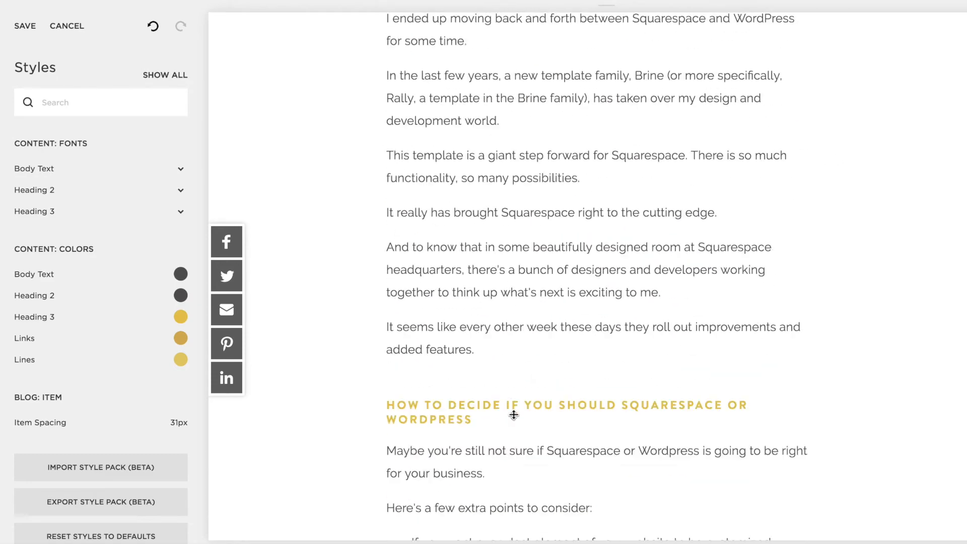
pyautogui.scroll(-4, 512, 410)
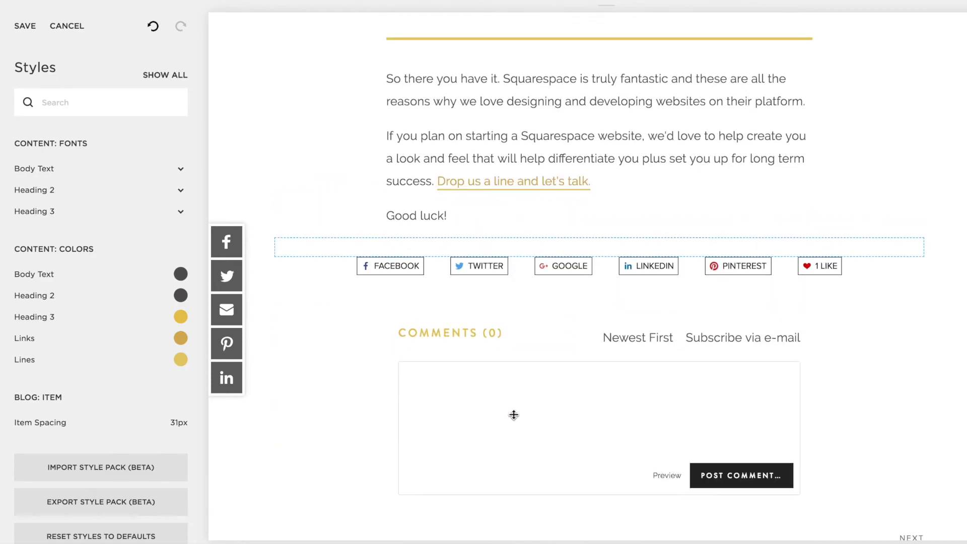
pyautogui.scroll(2, 499, 388)
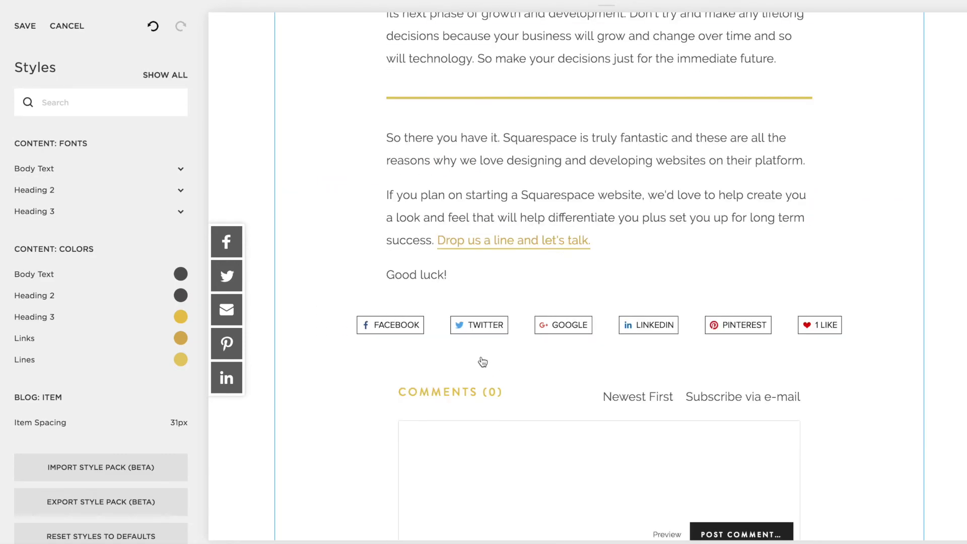
pyautogui.click(450, 338)
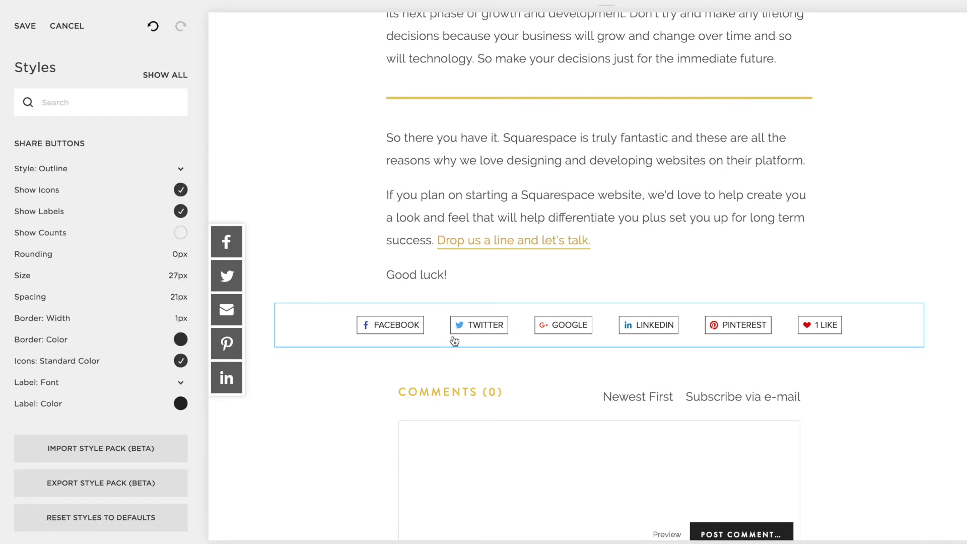
# - Discard the unsaved post style changes and leave the Style Editor
pyautogui.click(65, 26)
pyautogui.click(225, 82)
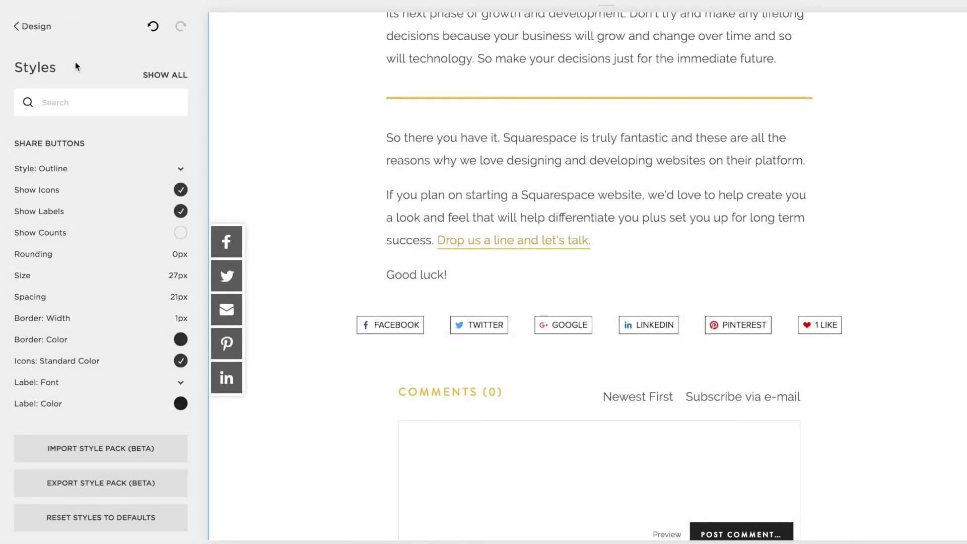
pyautogui.click(38, 34)
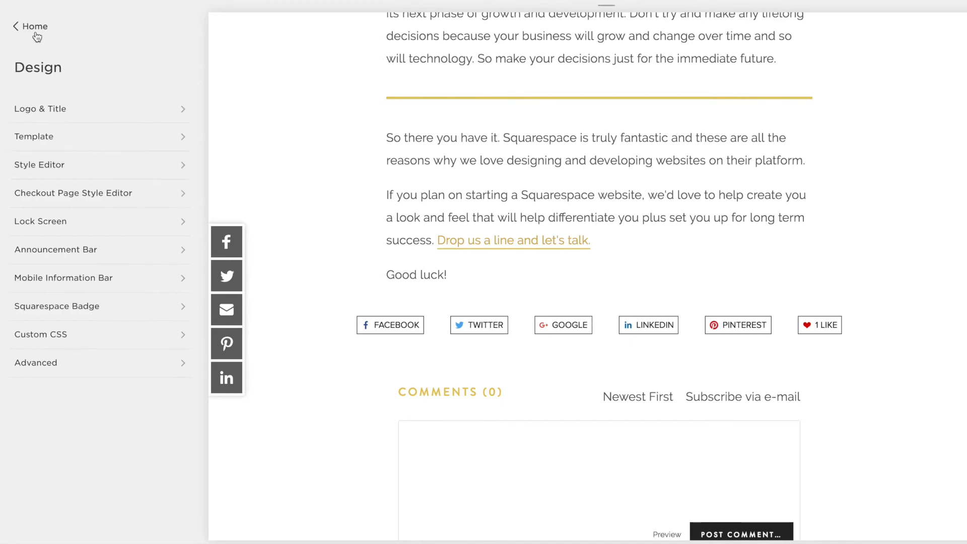
# - Enable StumbleUpon in the site's marketing Share Buttons settings and save the change
pyautogui.click(35, 32)
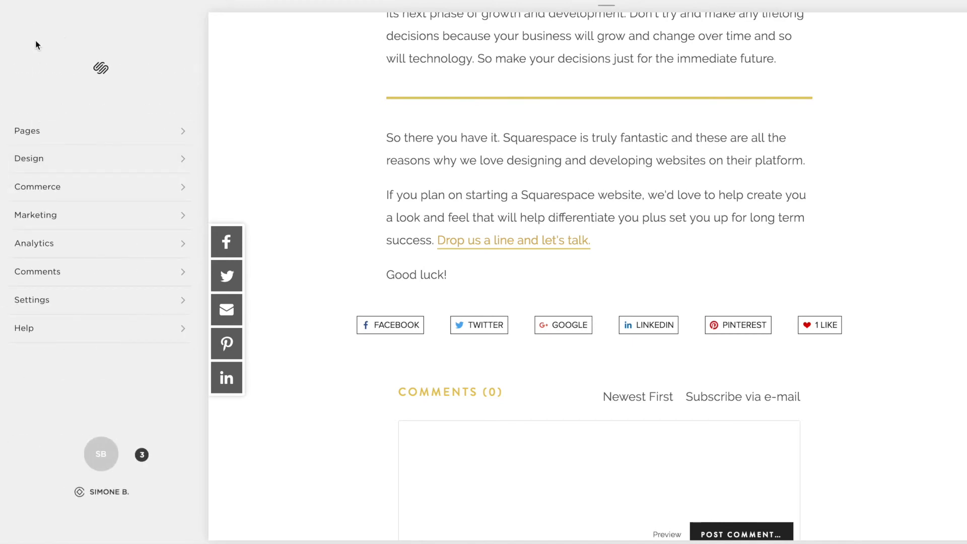
pyautogui.click(26, 228)
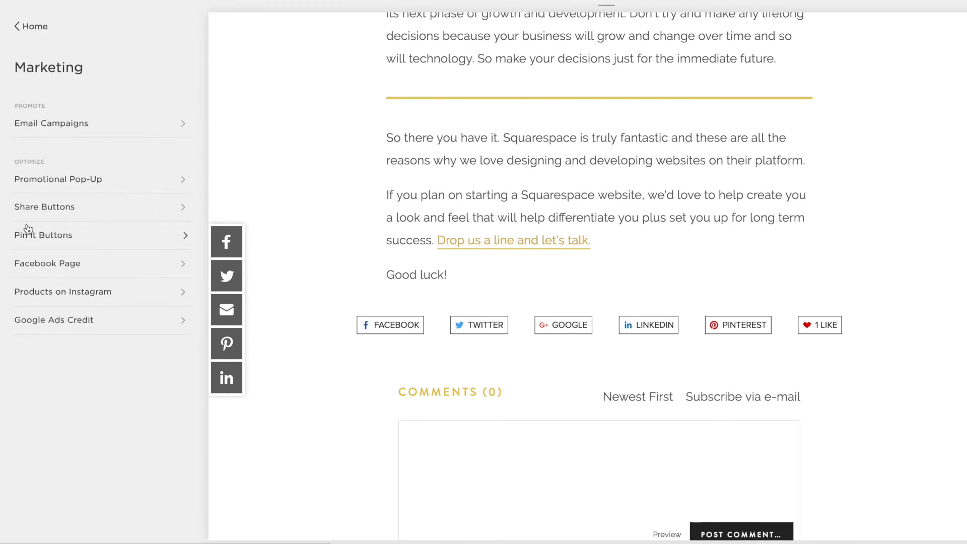
pyautogui.click(35, 220)
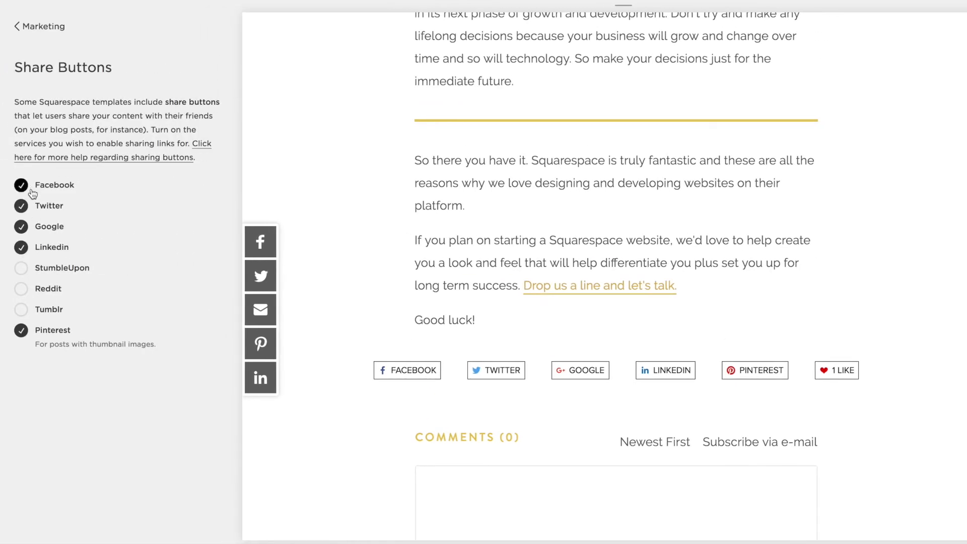
pyautogui.click(22, 269)
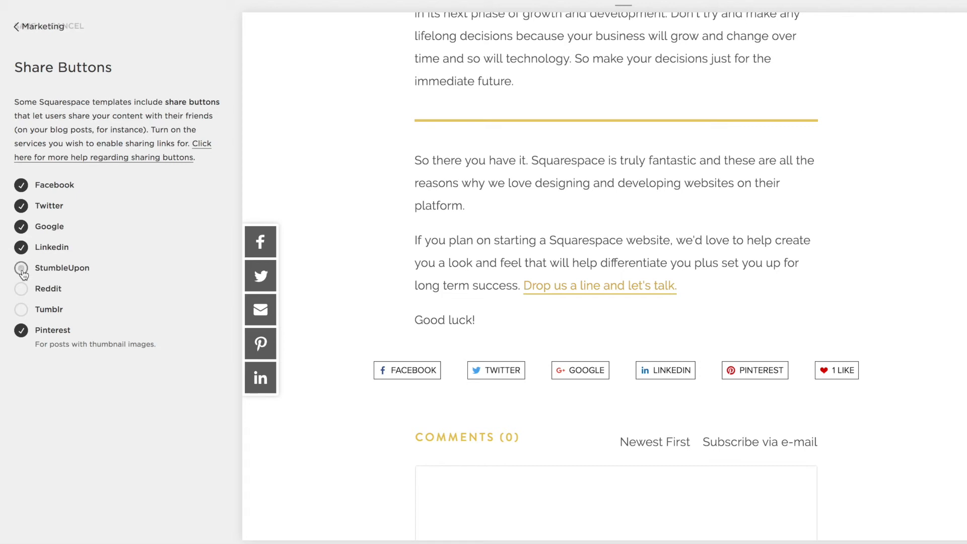
pyautogui.click(26, 26)
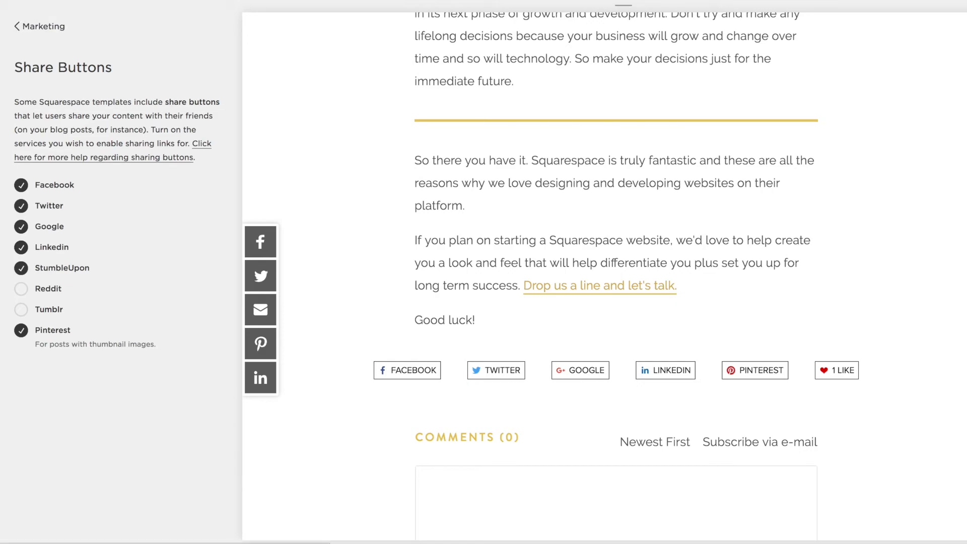
# - Check the row of share buttons at the end of the post
pyautogui.scroll(20, 510, 400)
pyautogui.scroll(-20, 511, 399)
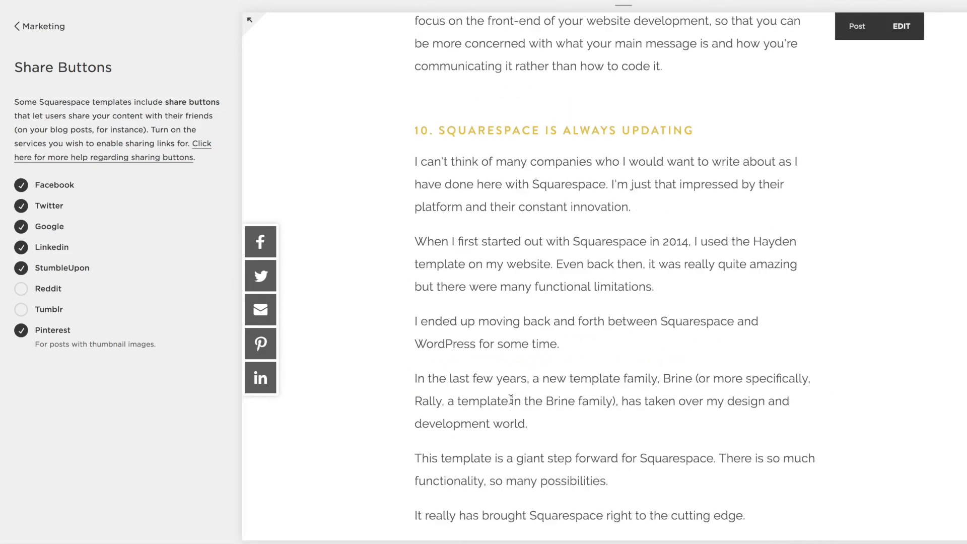
pyautogui.scroll(3, 511, 401)
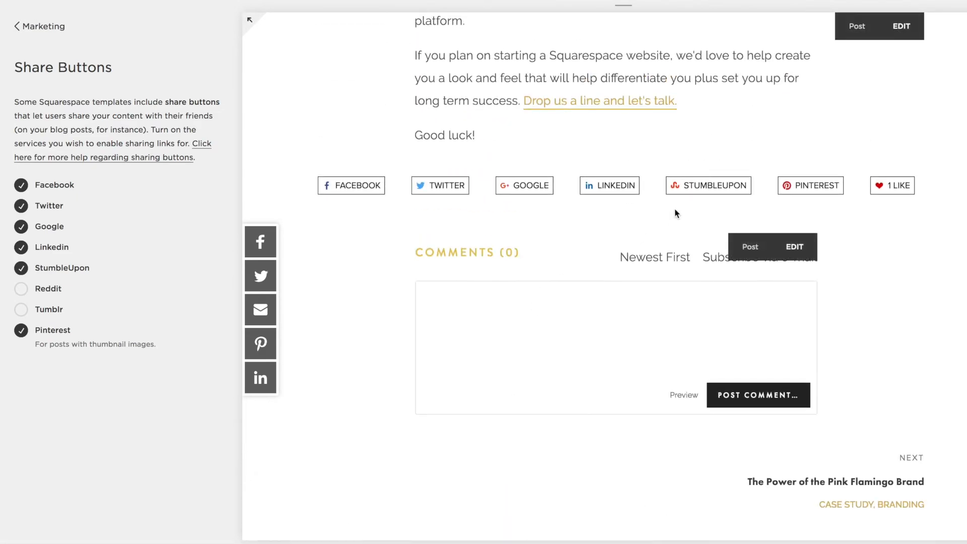
# - Open the Style Editor for the share buttons at the end of the post and set their style to Solid
pyautogui.click(33, 28)
pyautogui.click(31, 27)
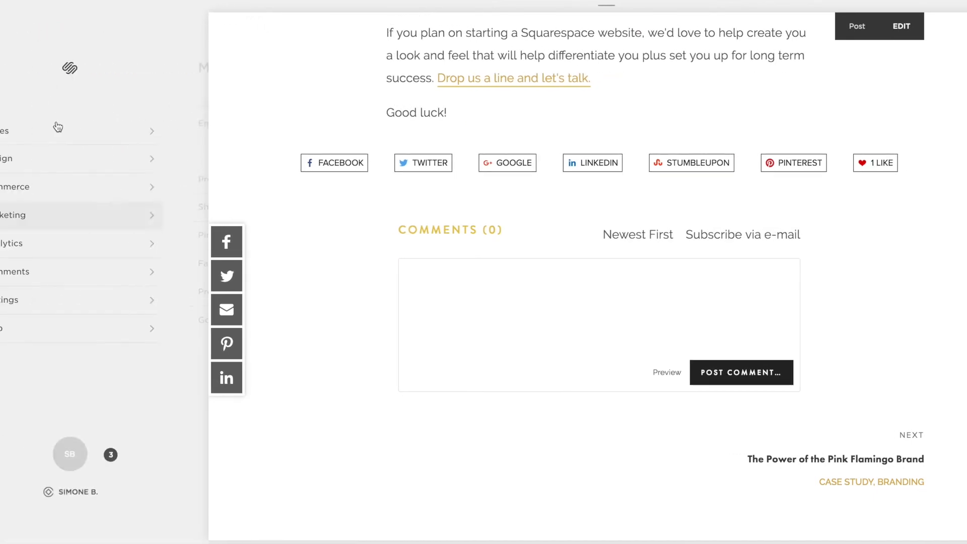
pyautogui.click(55, 157)
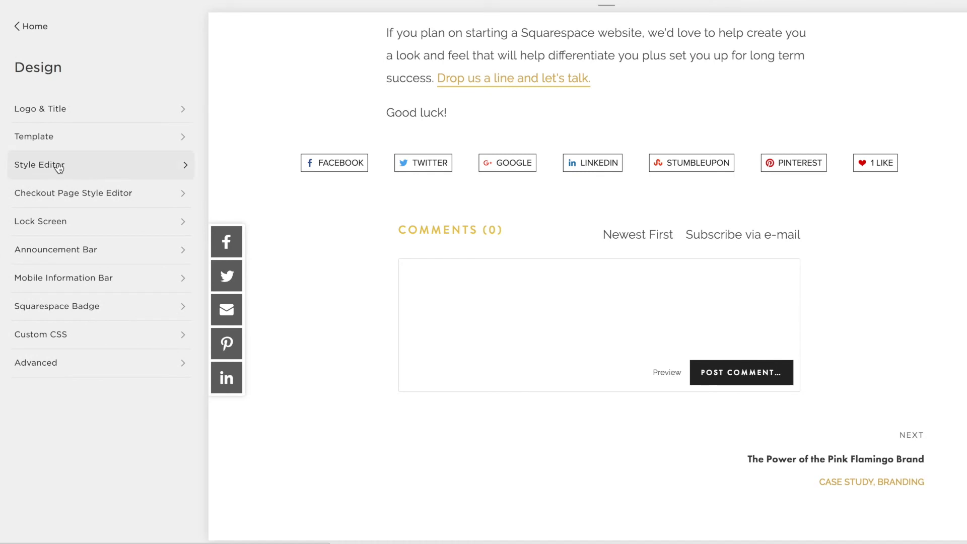
pyautogui.click(59, 165)
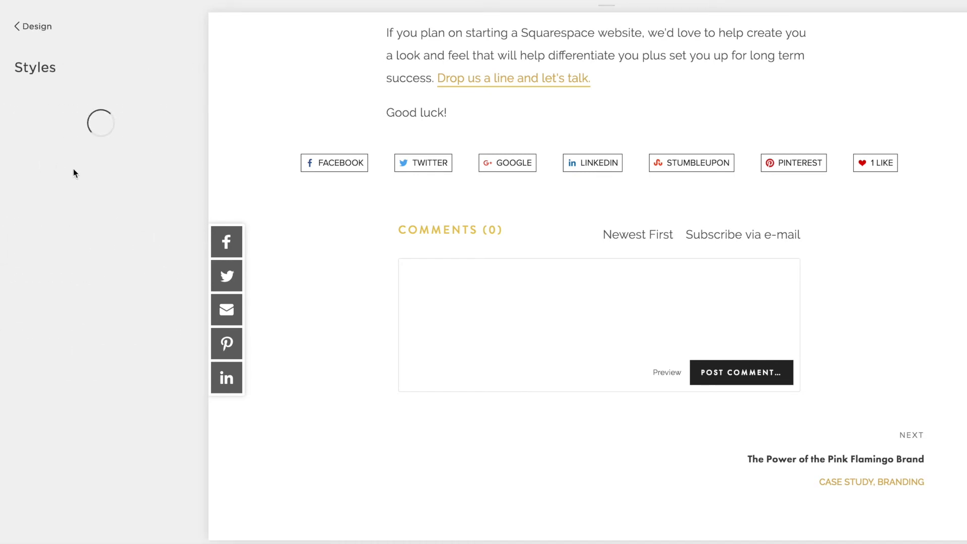
pyautogui.click(326, 175)
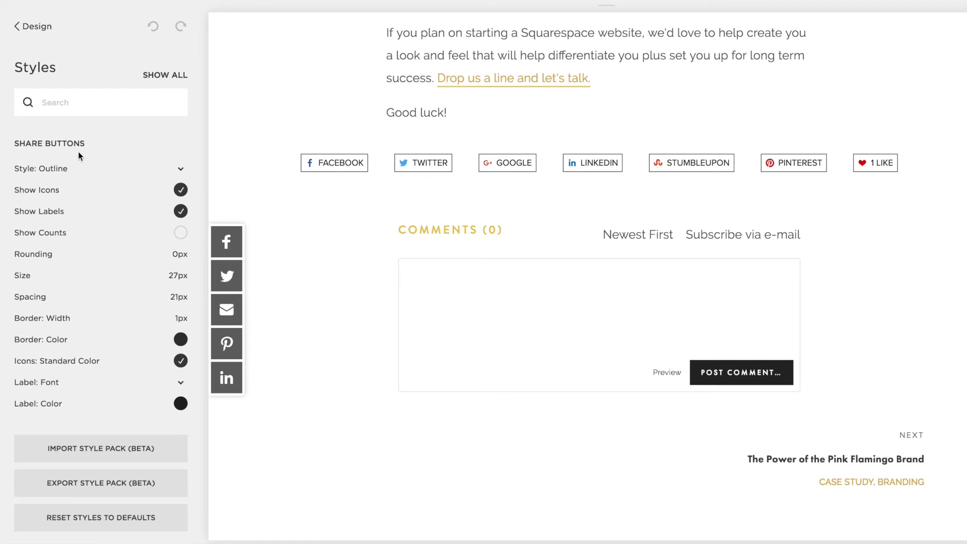
pyautogui.click(182, 168)
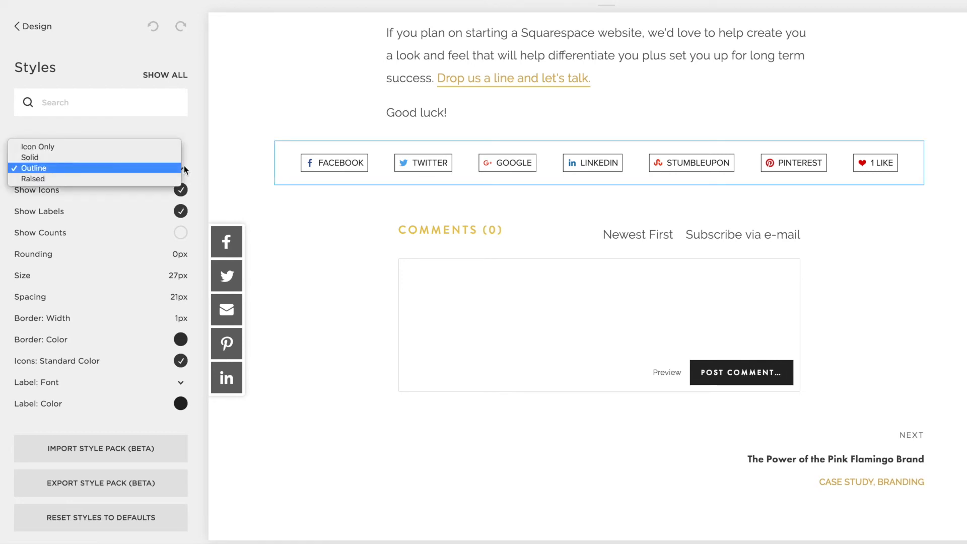
pyautogui.click(168, 158)
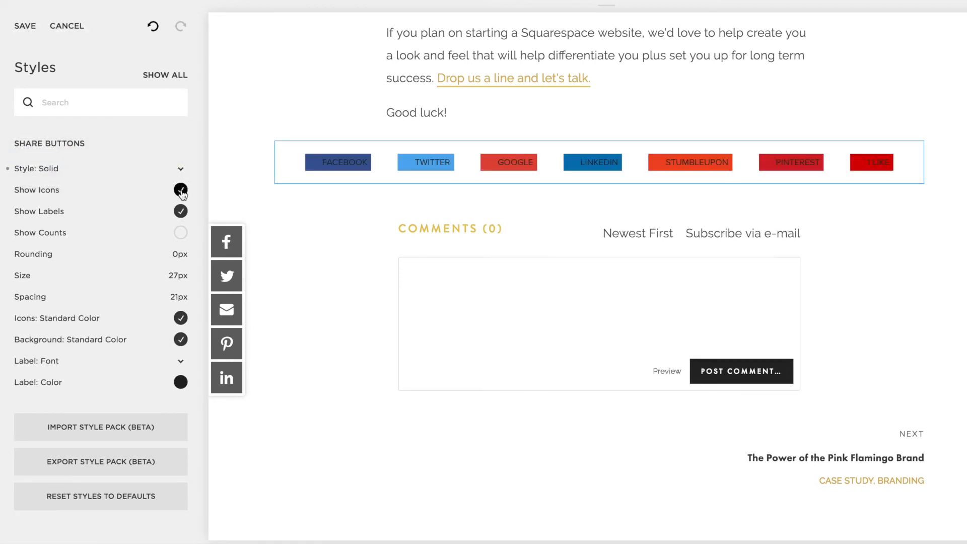
# - Try hiding the share buttons' icons and labels and showing their counts, restoring each option after the test
pyautogui.click(180, 190)
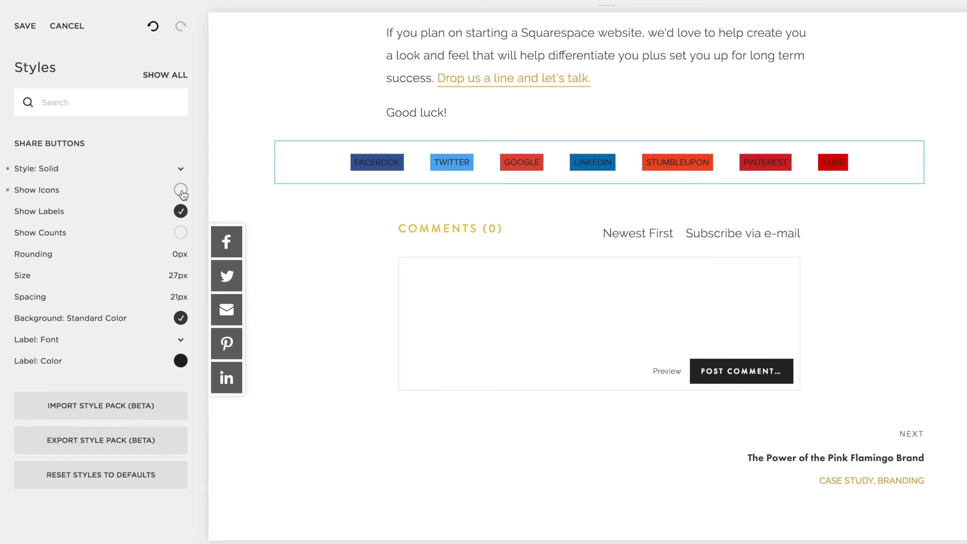
pyautogui.click(182, 192)
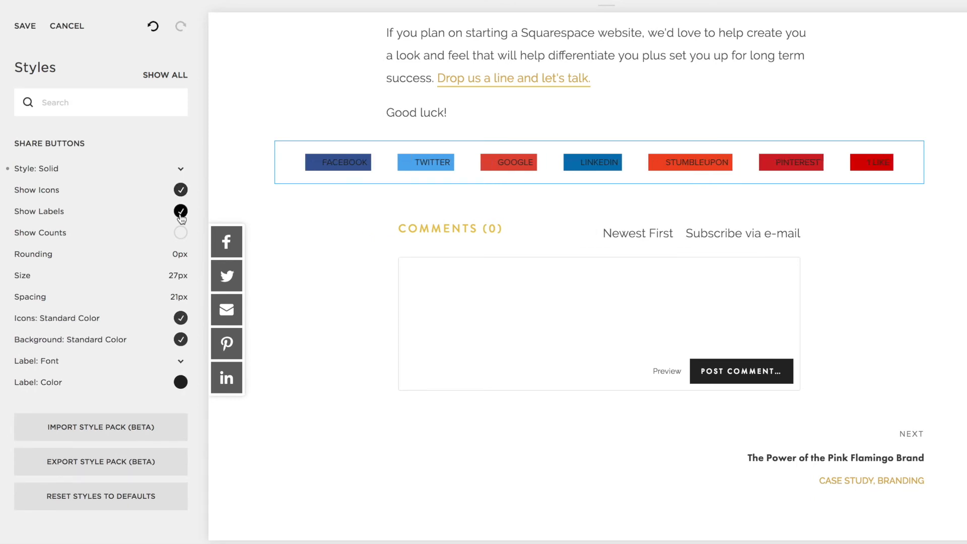
pyautogui.click(181, 212)
pyautogui.click(181, 212)
pyautogui.click(181, 232)
pyautogui.click(181, 232)
# - Set the share buttons' rounding to 55px and their size to 39px
pyautogui.moveTo(163, 297)
pyautogui.moveTo(17, 254)
pyautogui.moveTo(17, 254); pyautogui.dragTo(97, 275)
pyautogui.moveTo(42, 276)
pyautogui.moveTo(93, 299)
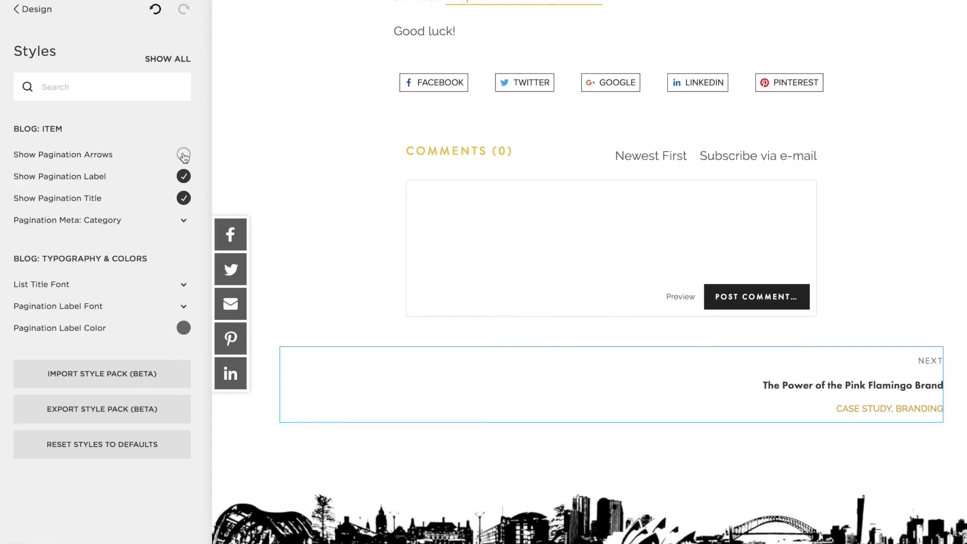
# - Turn on the pagination arrows below the post and try the pagination label off, keeping it shown
pyautogui.click(184, 155)
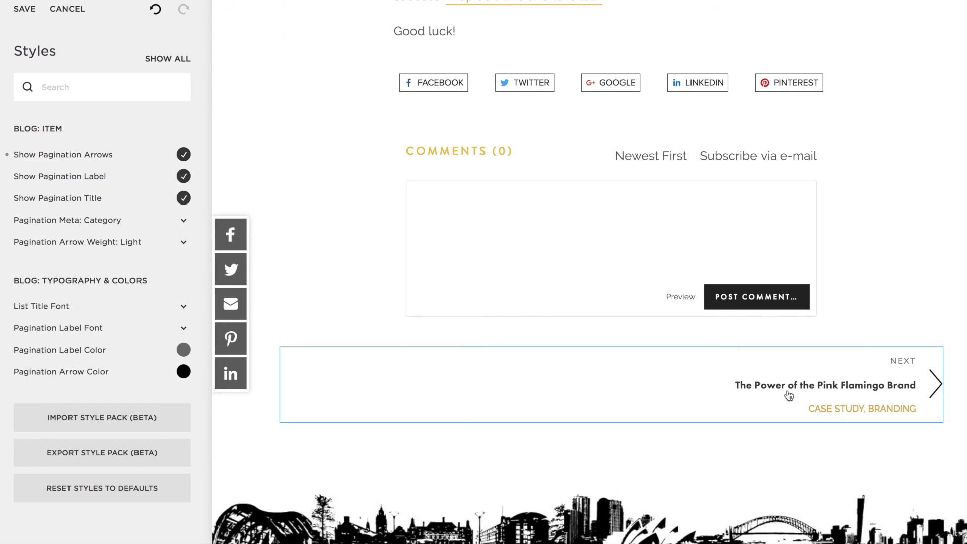
pyautogui.click(183, 178)
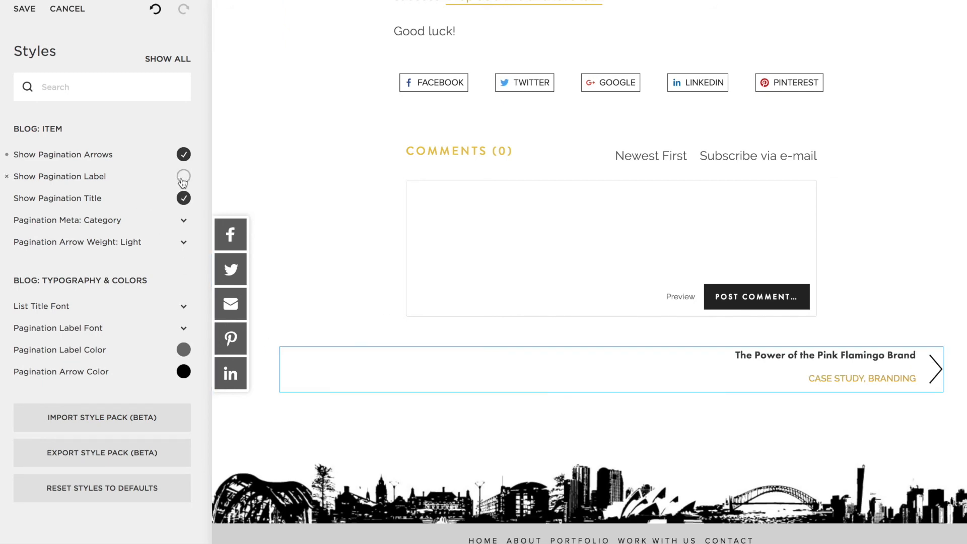
pyautogui.click(183, 178)
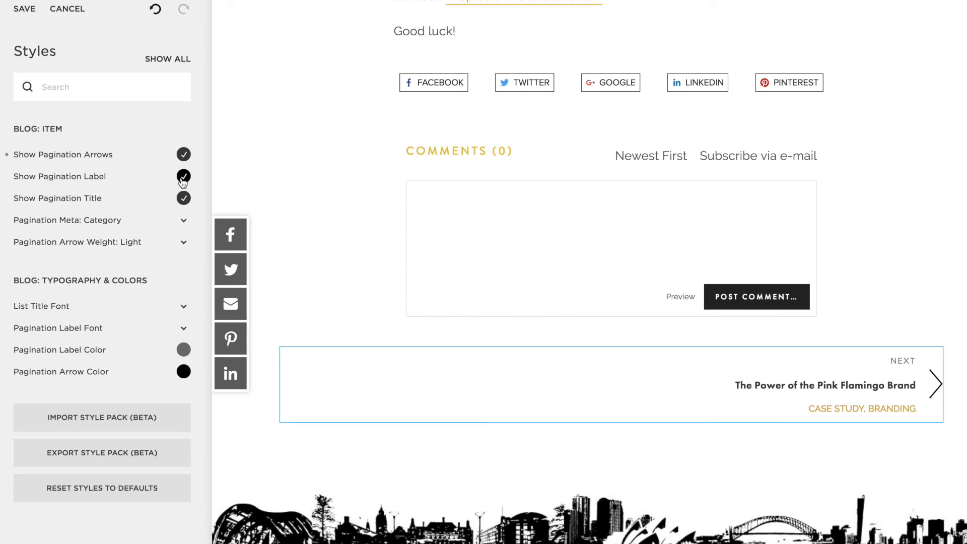
pyautogui.click(183, 179)
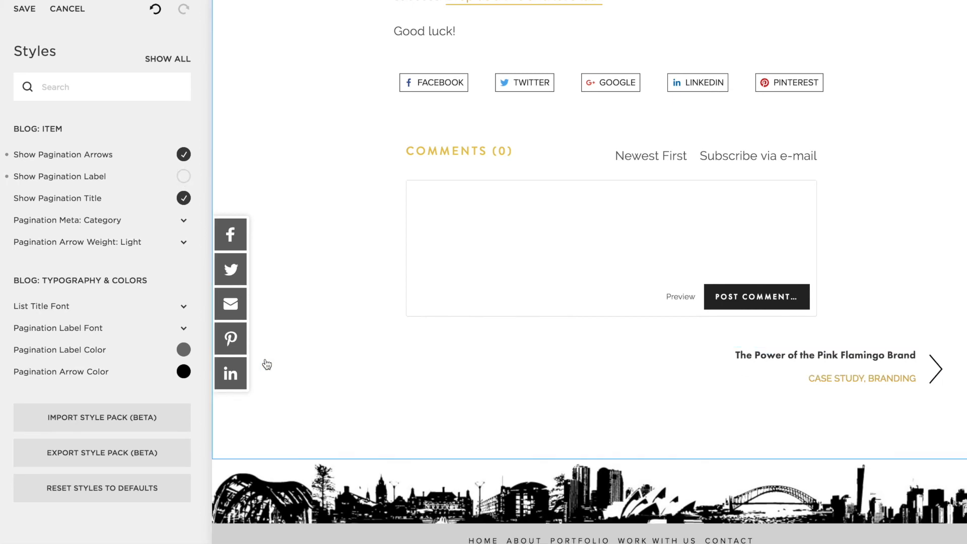
pyautogui.click(184, 183)
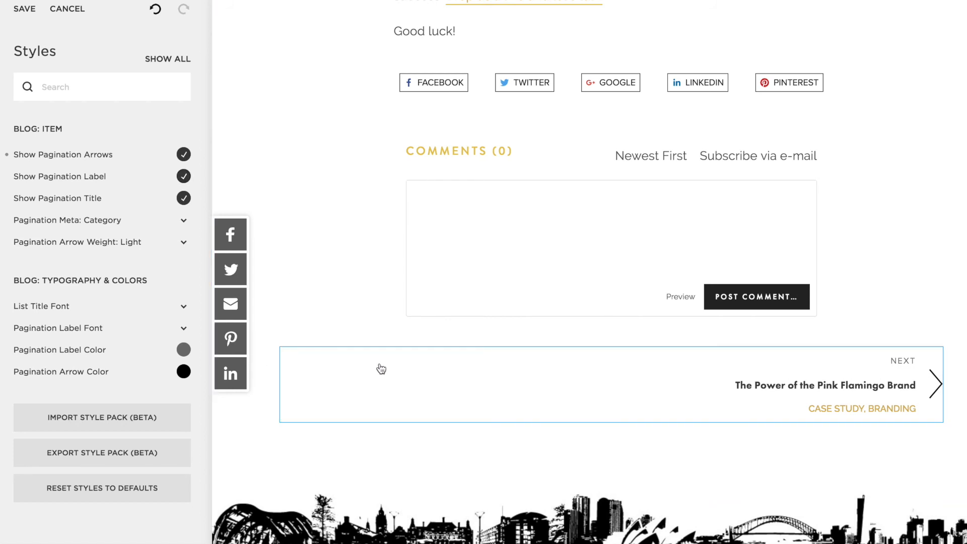
# - Try hiding the pagination metadata and title, restoring the title and setting the metadata back to Category
pyautogui.click(183, 220)
pyautogui.click(152, 210)
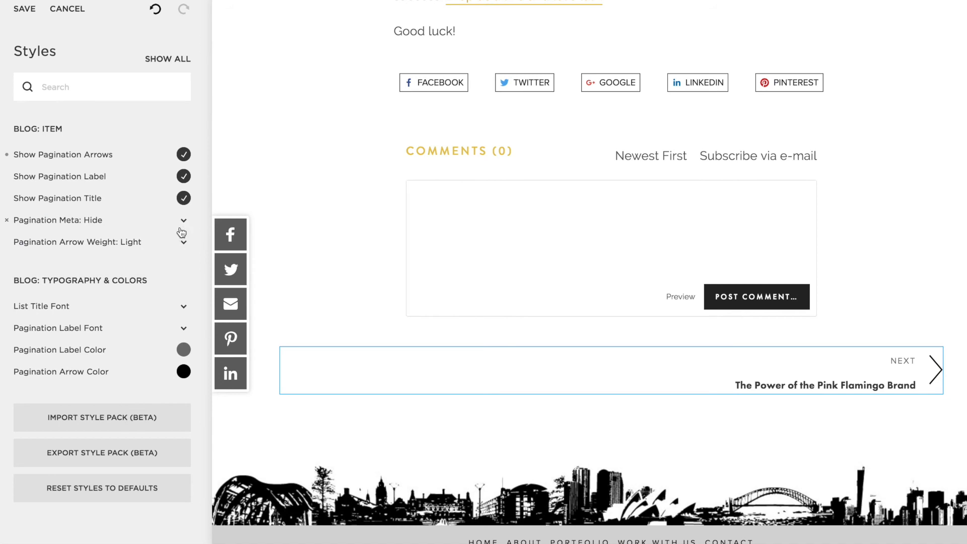
pyautogui.click(184, 199)
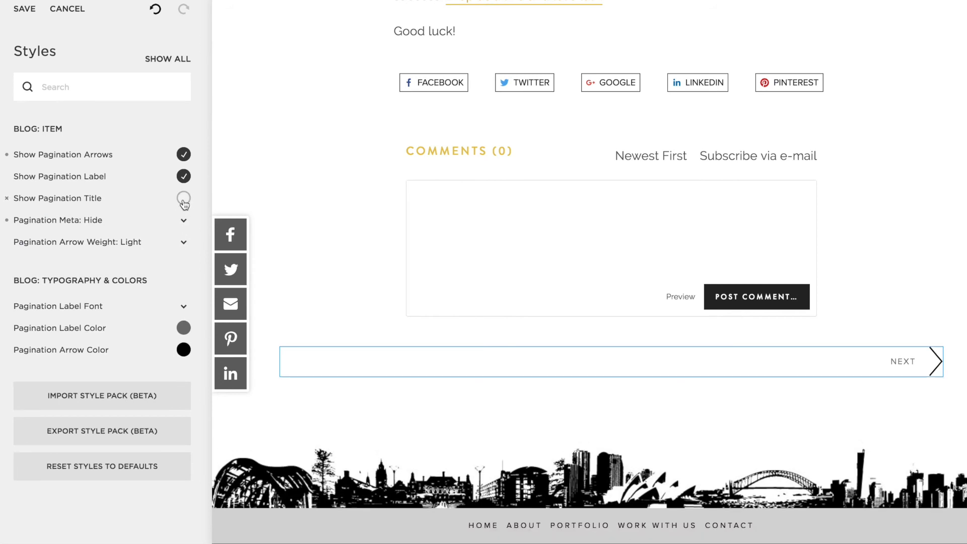
pyautogui.click(184, 199)
pyautogui.click(183, 220)
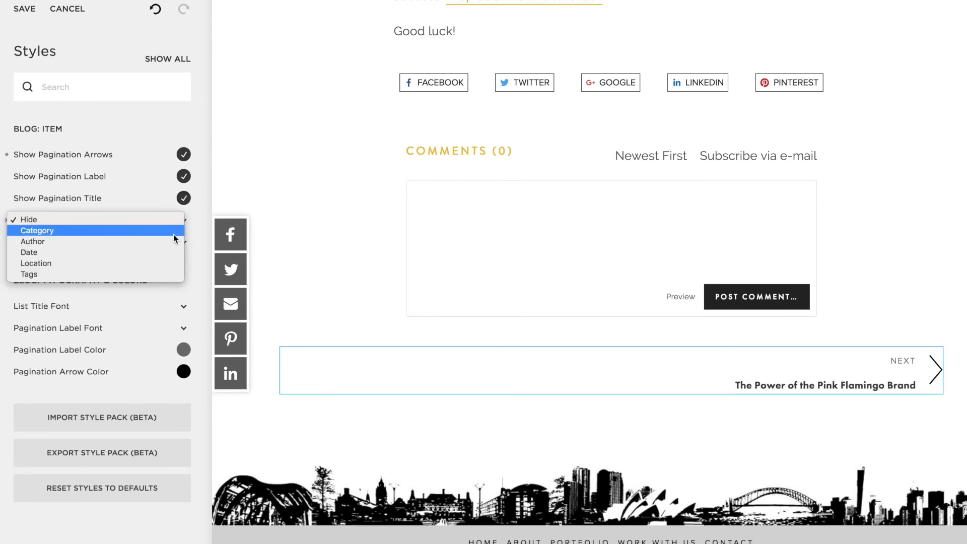
pyautogui.click(173, 233)
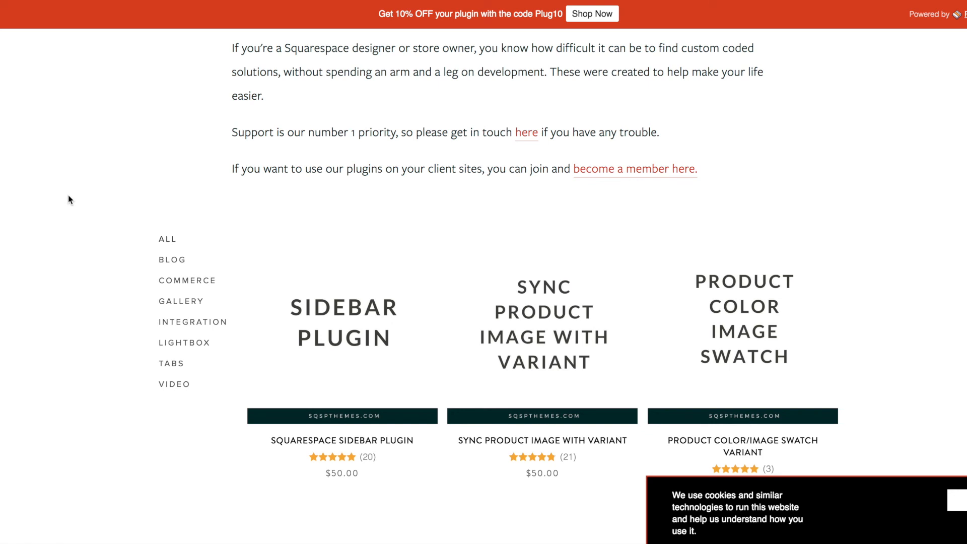
# - Look over the Squarespace plugins page on sqspthemes.com and the closing part of the blog post in the Style Editor
pyautogui.scroll(5, 68, 197)
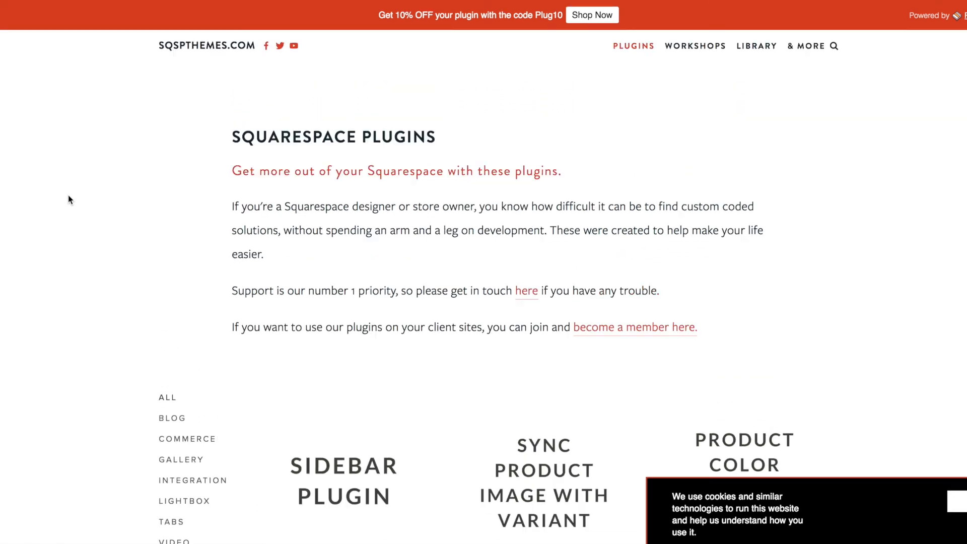
pyautogui.scroll(-5, 69, 196)
pyautogui.scroll(-3, 68, 200)
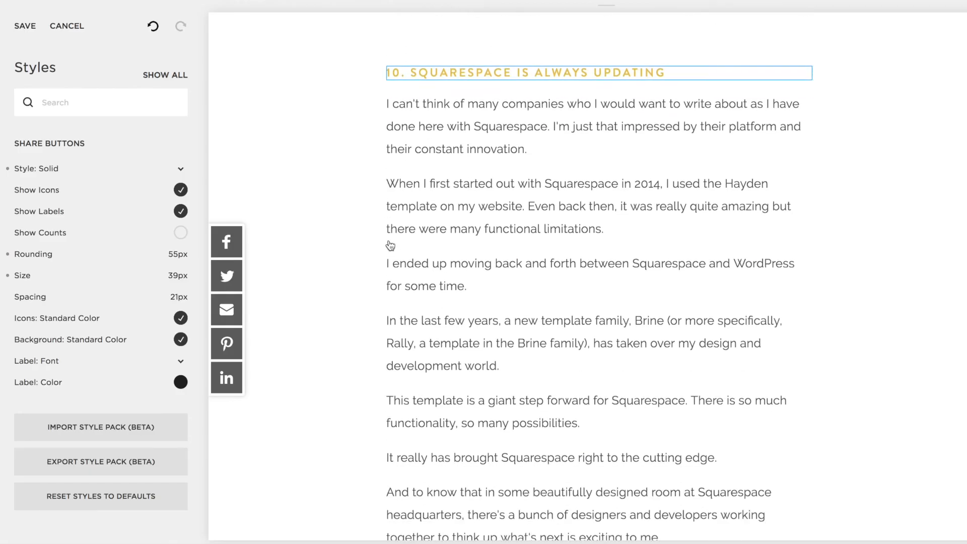
pyautogui.scroll(-8, 390, 246)
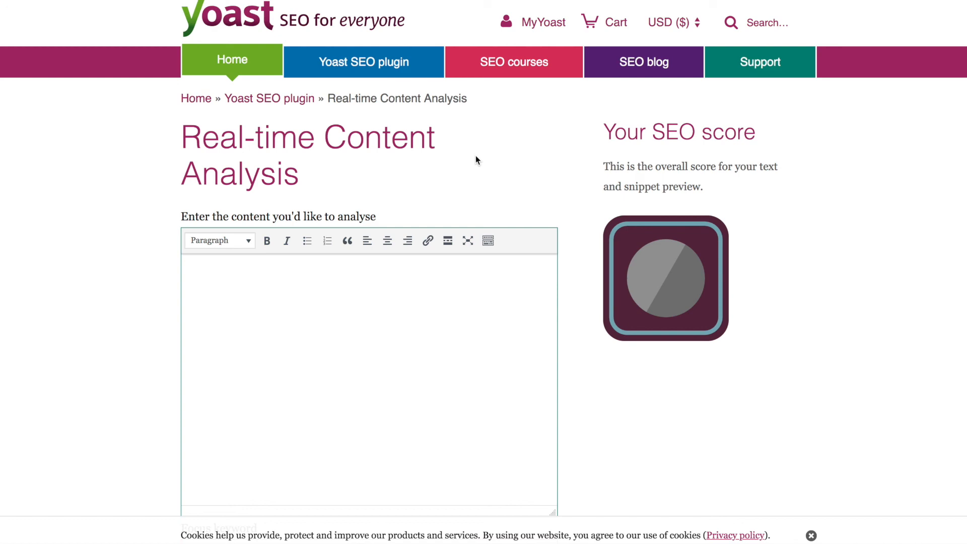
# - Examine Yoast's Real-time Content Analysis page, from the content field to the snippet feedback and content assessments
pyautogui.scroll(-9, 406, 267)
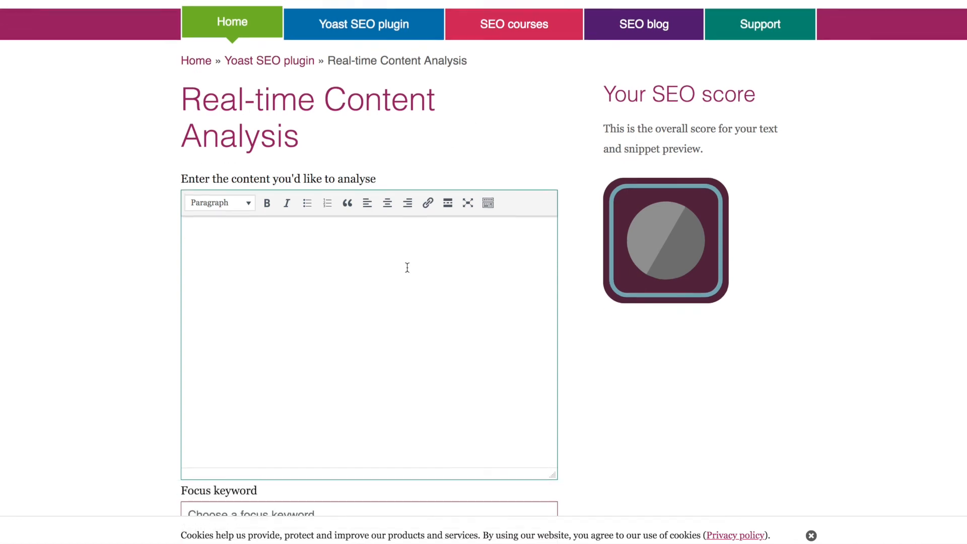
pyautogui.scroll(-6, 408, 273)
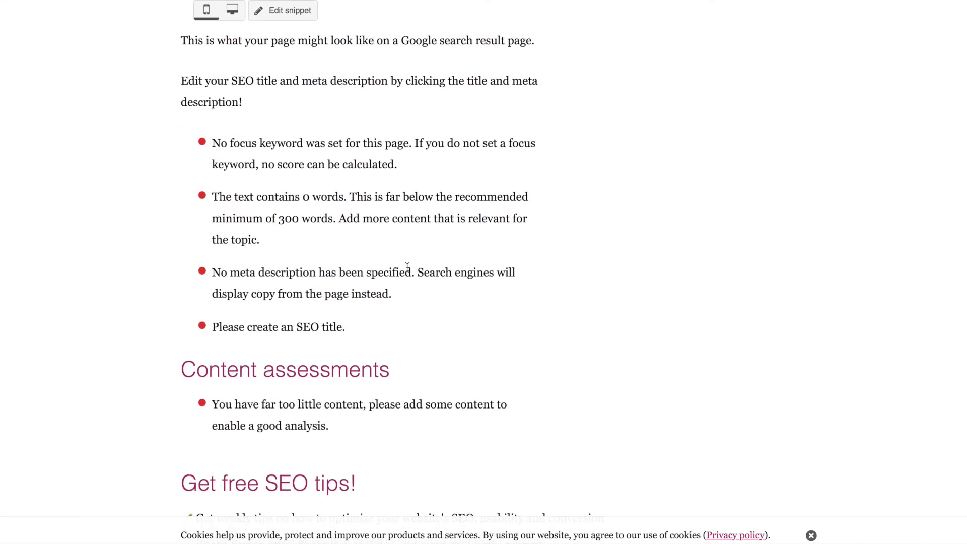
pyautogui.scroll(6, 407, 268)
pyautogui.scroll(10, 407, 268)
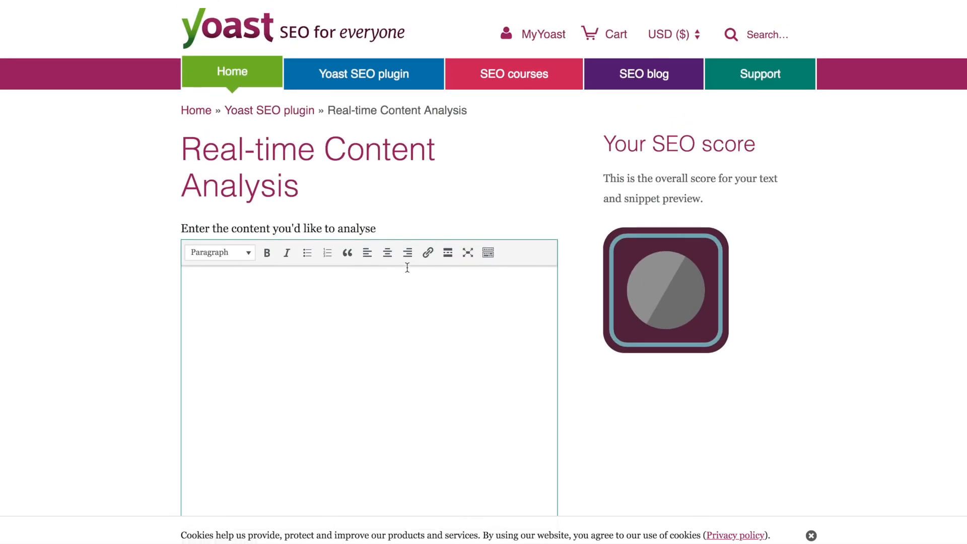